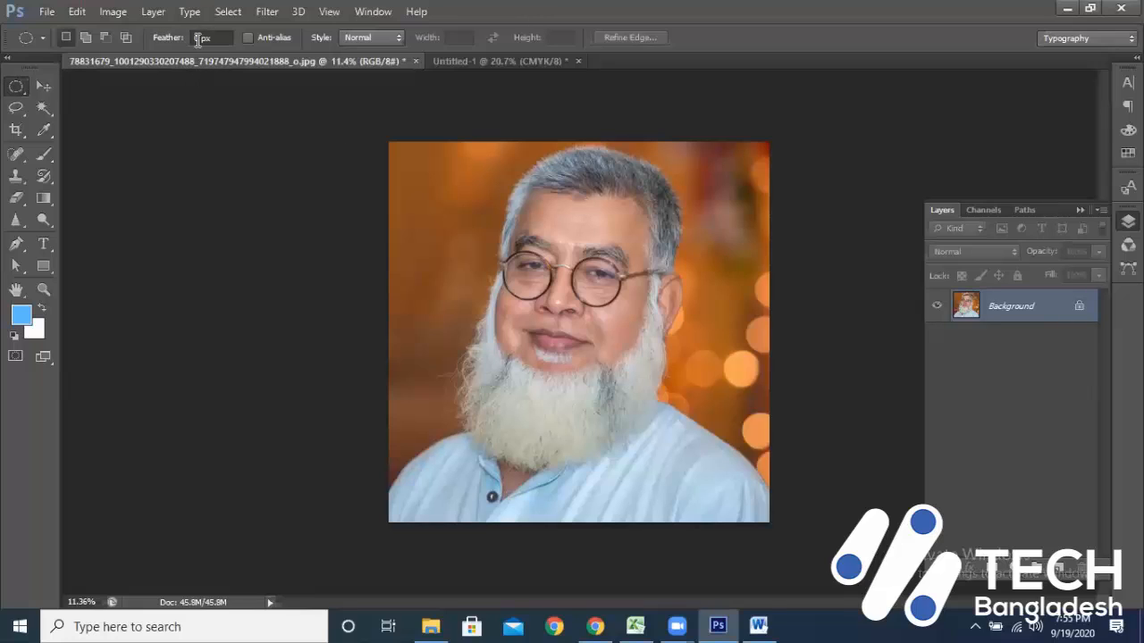
- Make an elliptical selection around the man's face with 0 px feather and copy it into the Untitled-1 document
{"action": "left_click_drag", "start_coordinate": [488, 178], "coordinate": [670, 405]}
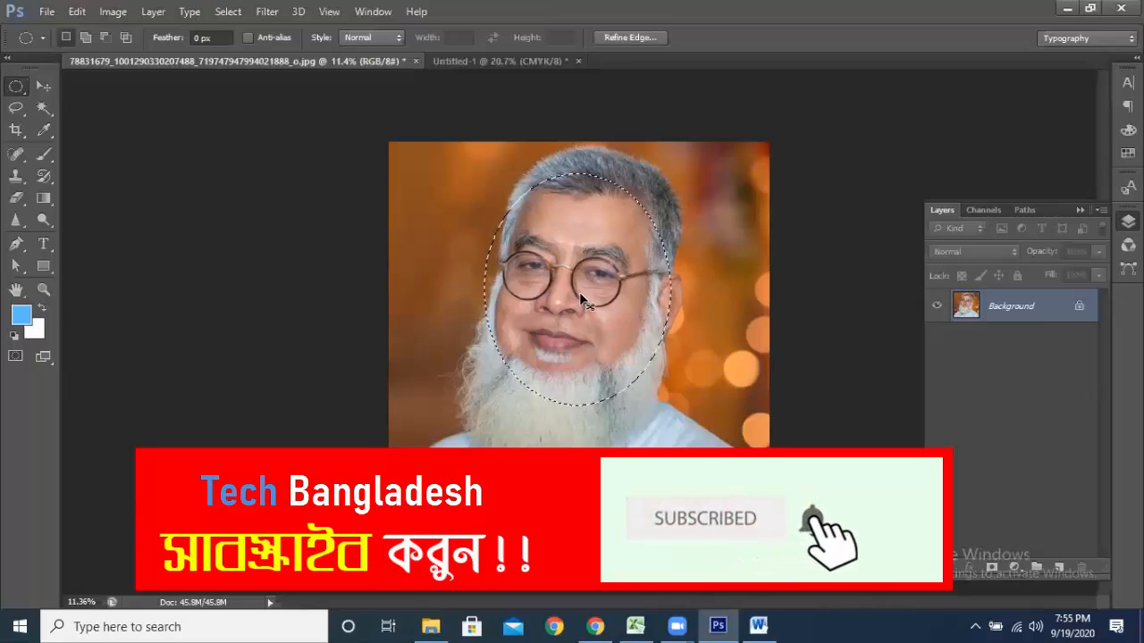
{"action": "left_click_drag", "start_coordinate": [634, 325], "coordinate": [580, 345]}
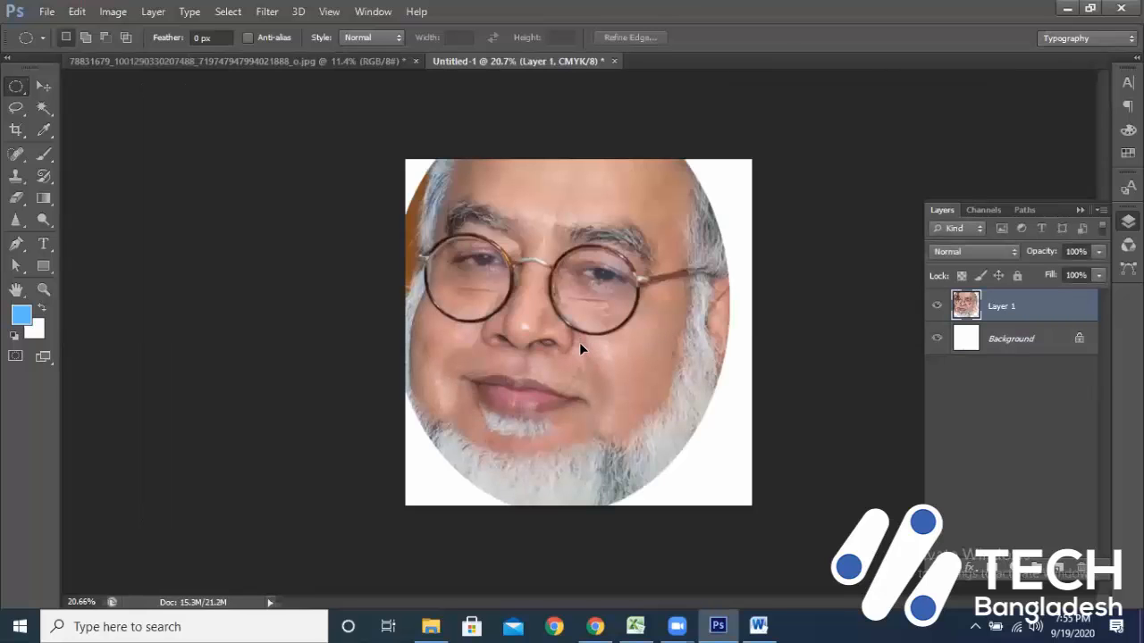
- Scale the pasted face oval on Layer 1 to 33.5% and place it in the left half of the white canvas
{"action": "key", "text": "ctrl+t"}
{"action": "left_click_drag", "start_coordinate": [730, 91], "coordinate": [614, 234]}
{"action": "left_click_drag", "start_coordinate": [592, 286], "coordinate": [526, 284]}
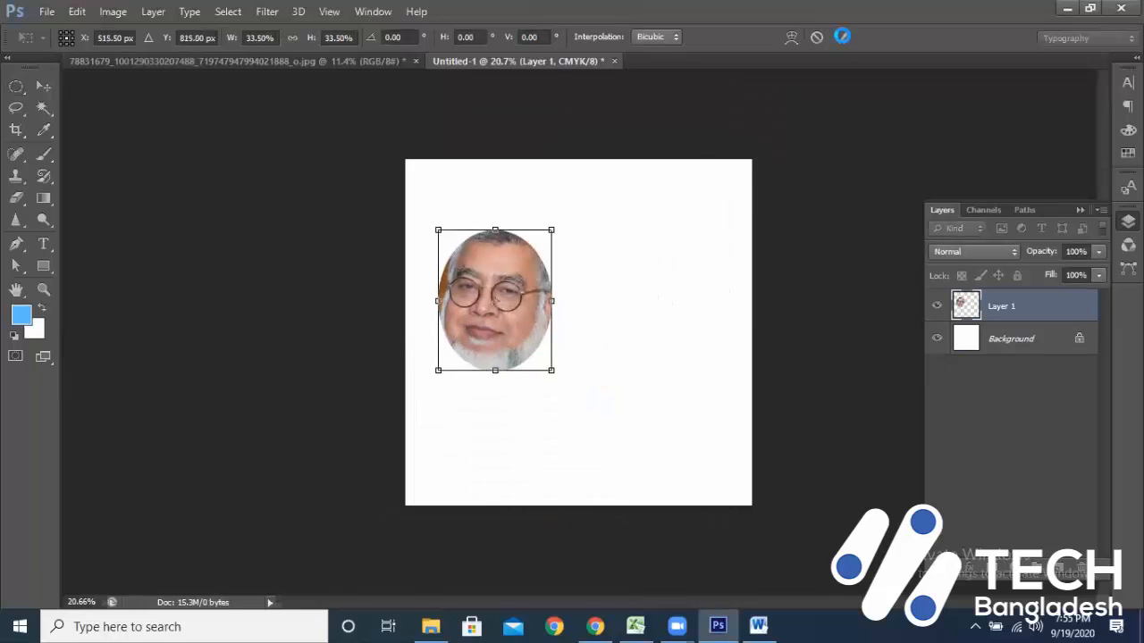
{"action": "left_click", "coordinate": [840, 39]}
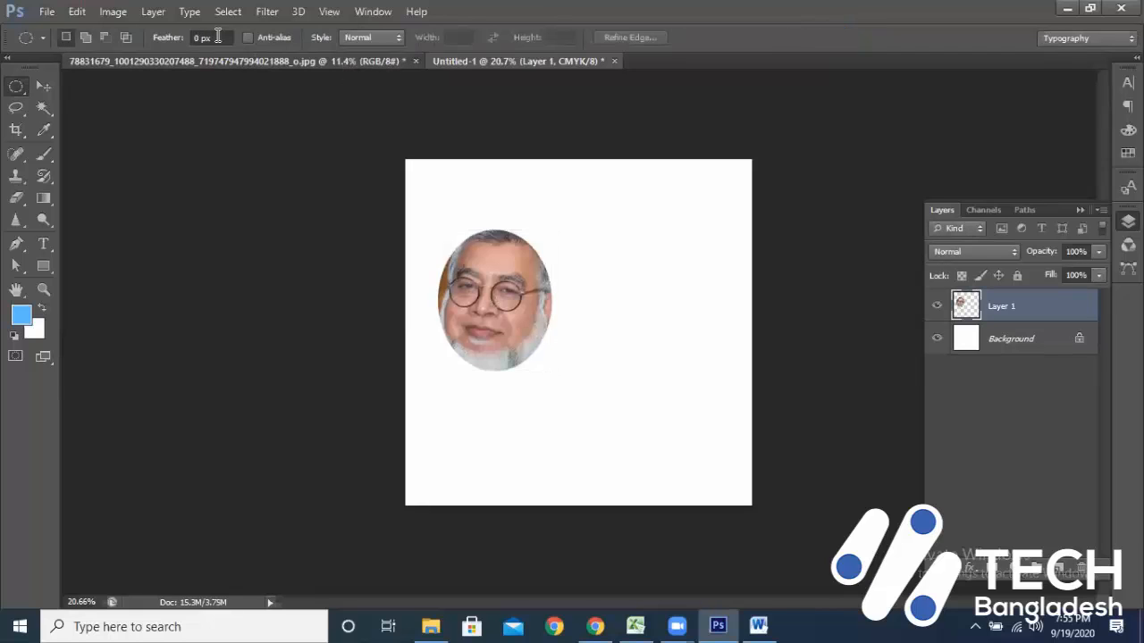
- Select the face in the portrait photo again with an elliptical marquee feathered 5 px and copy it into Untitled-1
{"action": "key", "text": "ctrl+Tab"}
{"action": "left_click", "coordinate": [168, 40]}
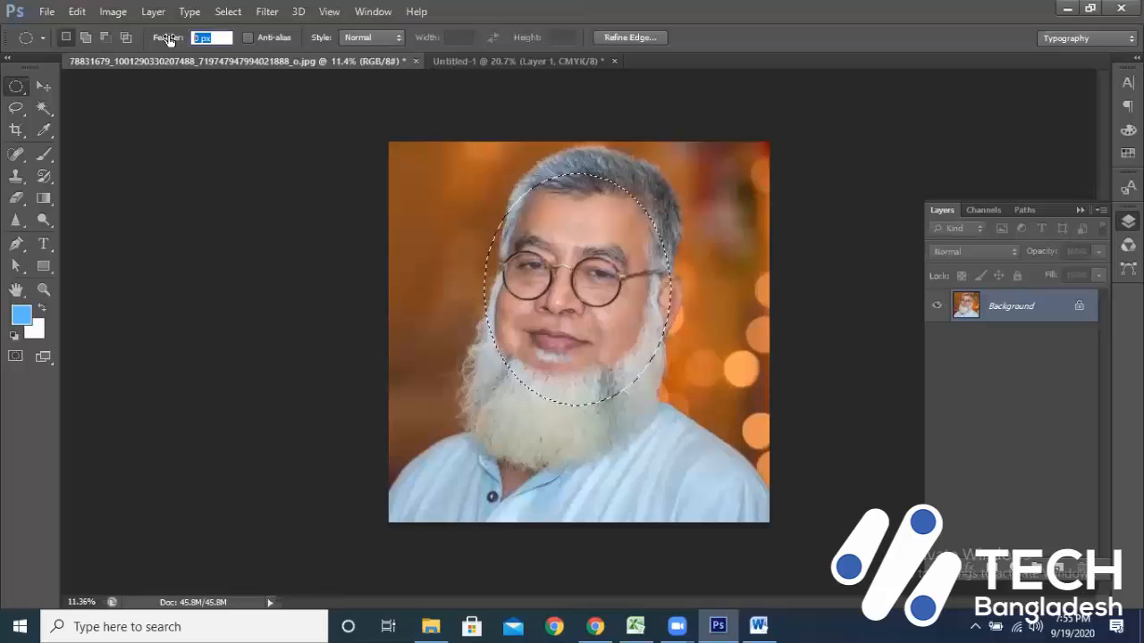
{"action": "type", "text": "5"}
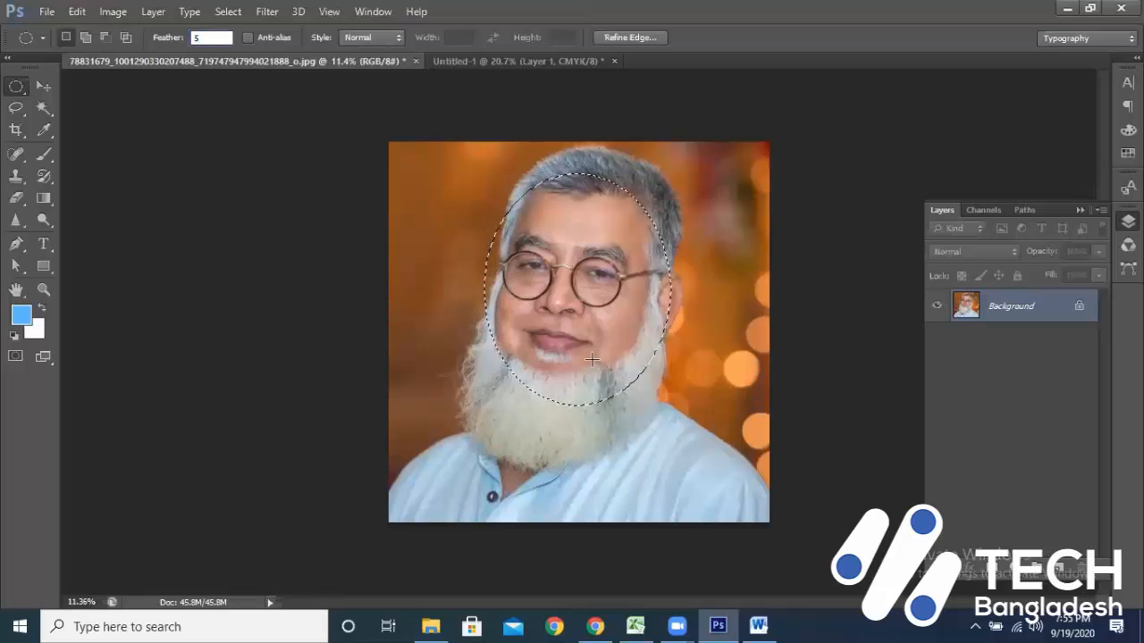
{"action": "left_click_drag", "start_coordinate": [485, 168], "coordinate": [668, 435]}
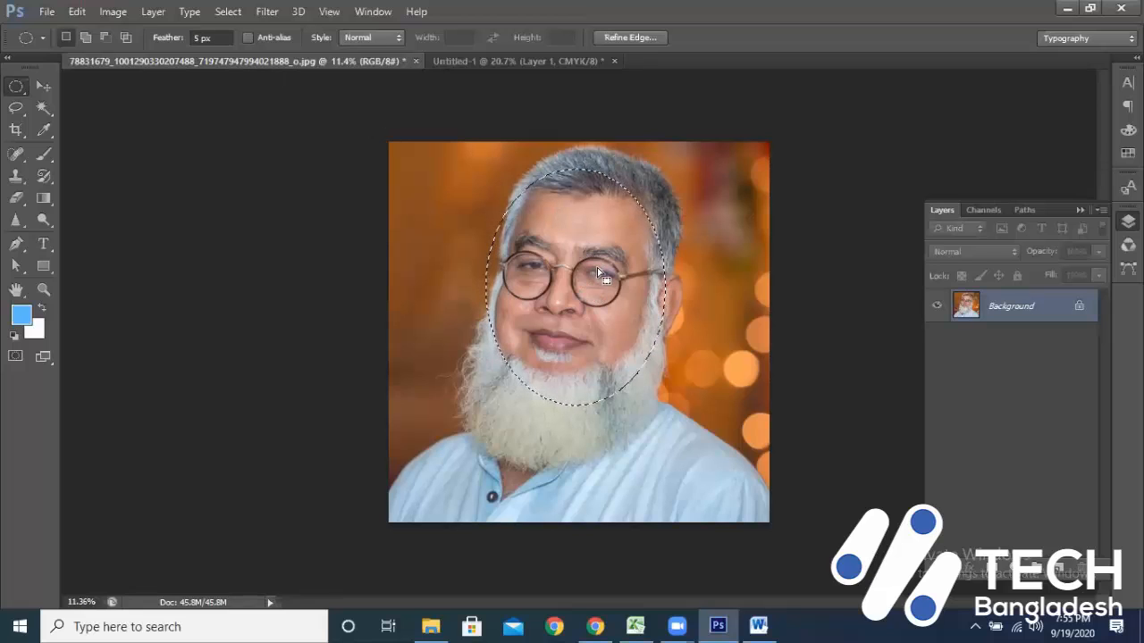
{"action": "left_click_drag", "start_coordinate": [572, 237], "coordinate": [651, 303]}
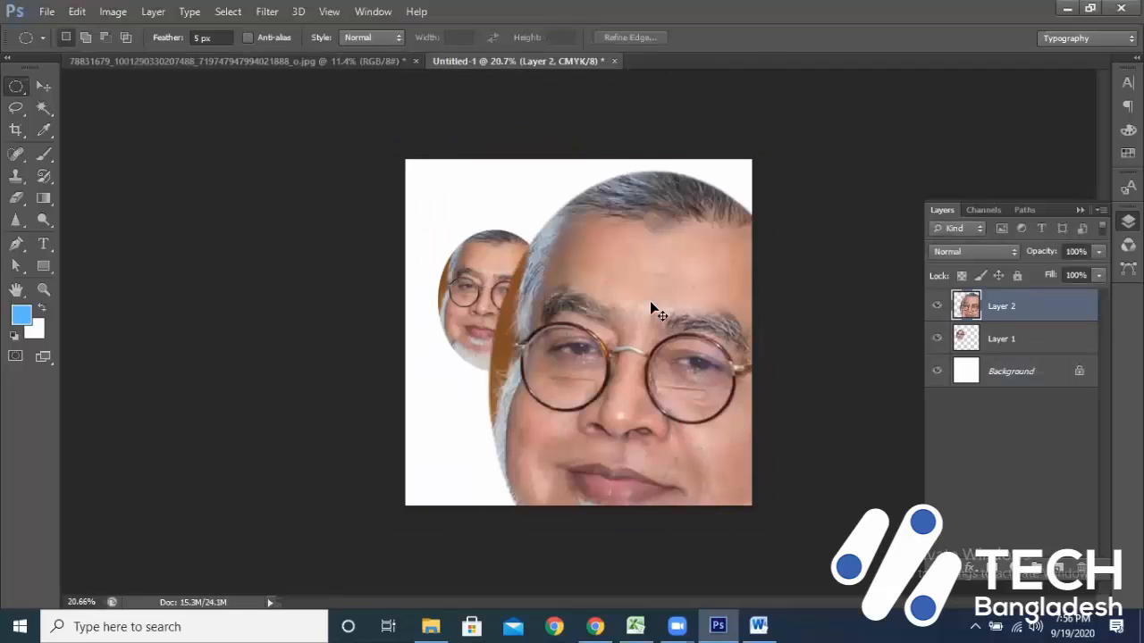
- Scale the feathered face oval on Layer 2 to about 35.7% and place it to the right of the first oval
{"action": "key", "text": "ctrl+t"}
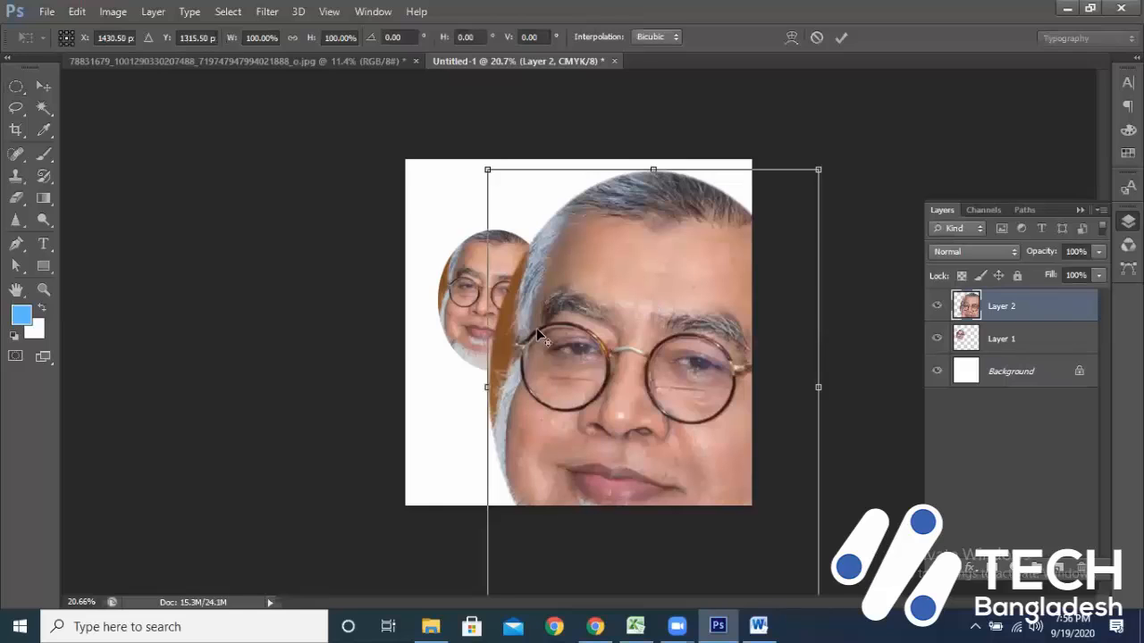
{"action": "scroll", "coordinate": [537, 332], "scroll_direction": "down", "scroll_amount": 2}
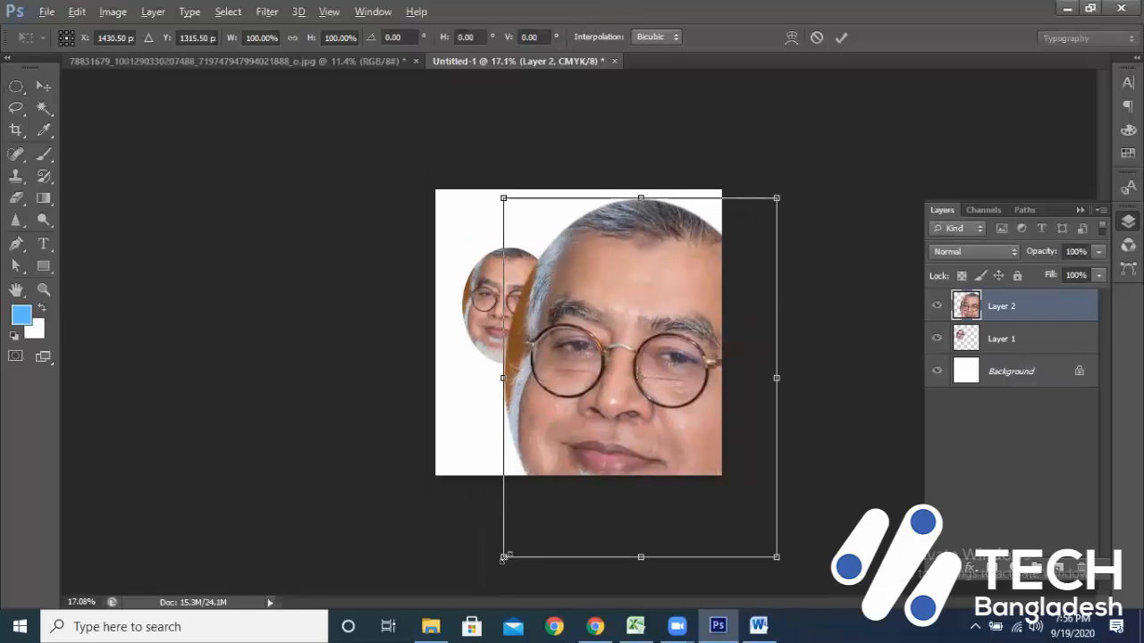
{"action": "left_click_drag", "start_coordinate": [503, 558], "coordinate": [590, 441]}
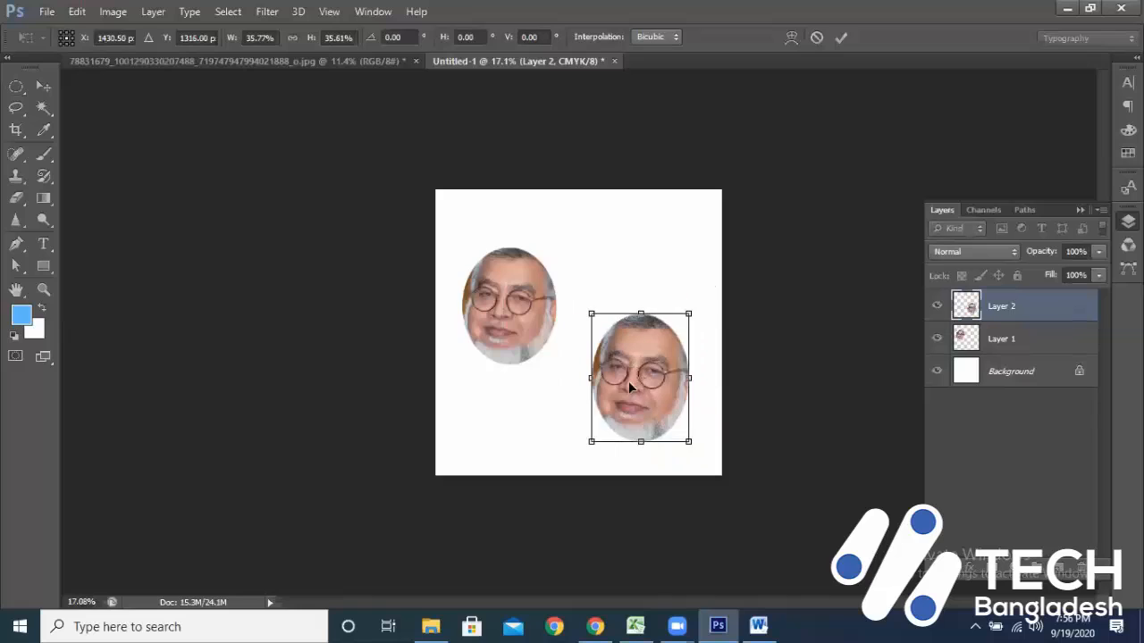
{"action": "left_click_drag", "start_coordinate": [632, 315], "coordinate": [633, 243]}
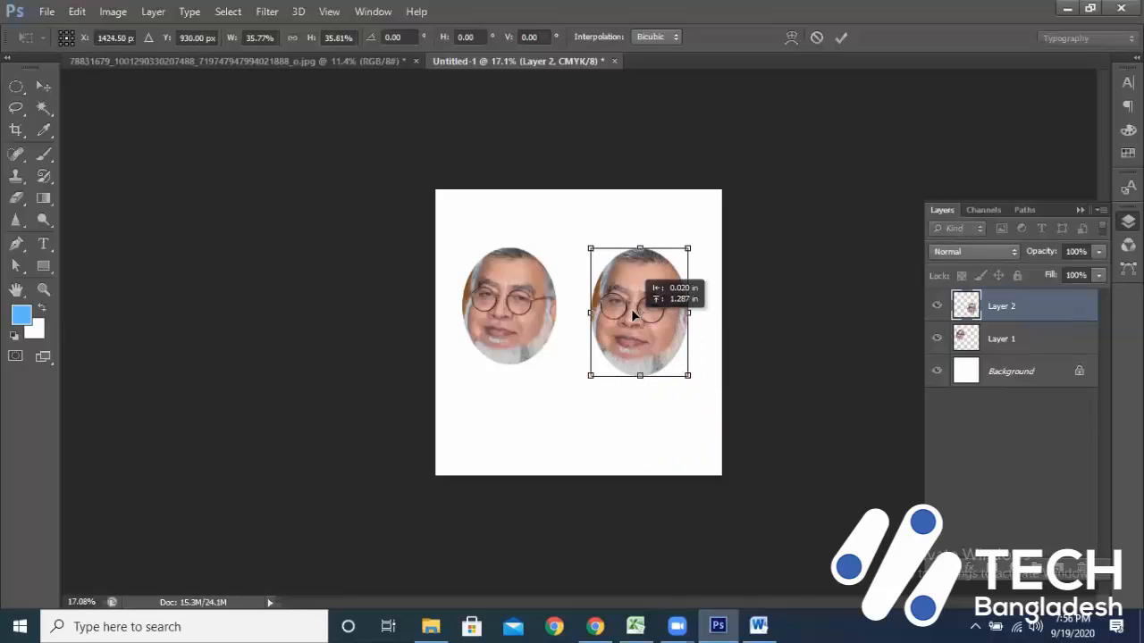
{"action": "left_click", "coordinate": [834, 41]}
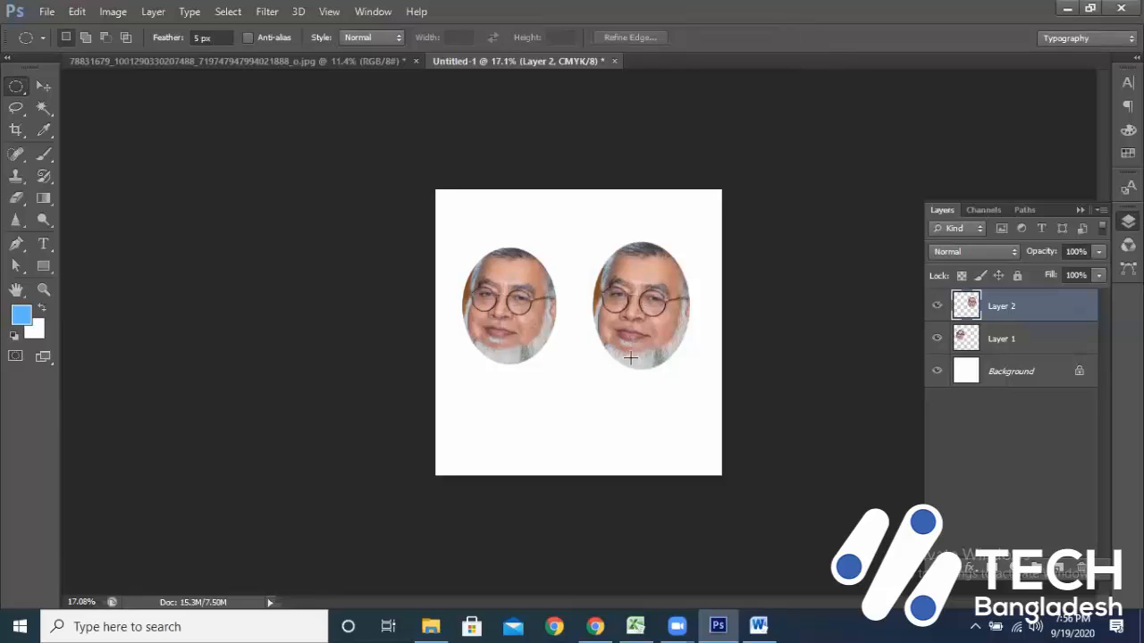
- Move the feathered face oval about 0.66 in left, closer to the unfeathered oval
{"action": "scroll", "coordinate": [571, 342], "scroll_direction": "up", "scroll_amount": 1}
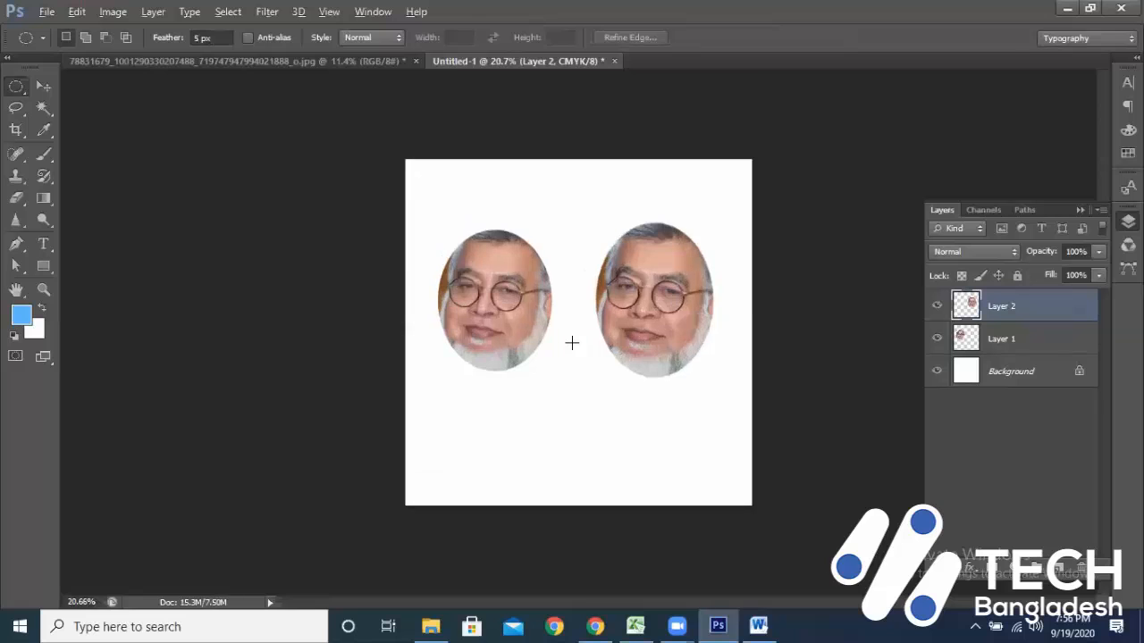
{"action": "scroll", "coordinate": [572, 343], "scroll_direction": "up", "scroll_amount": 6}
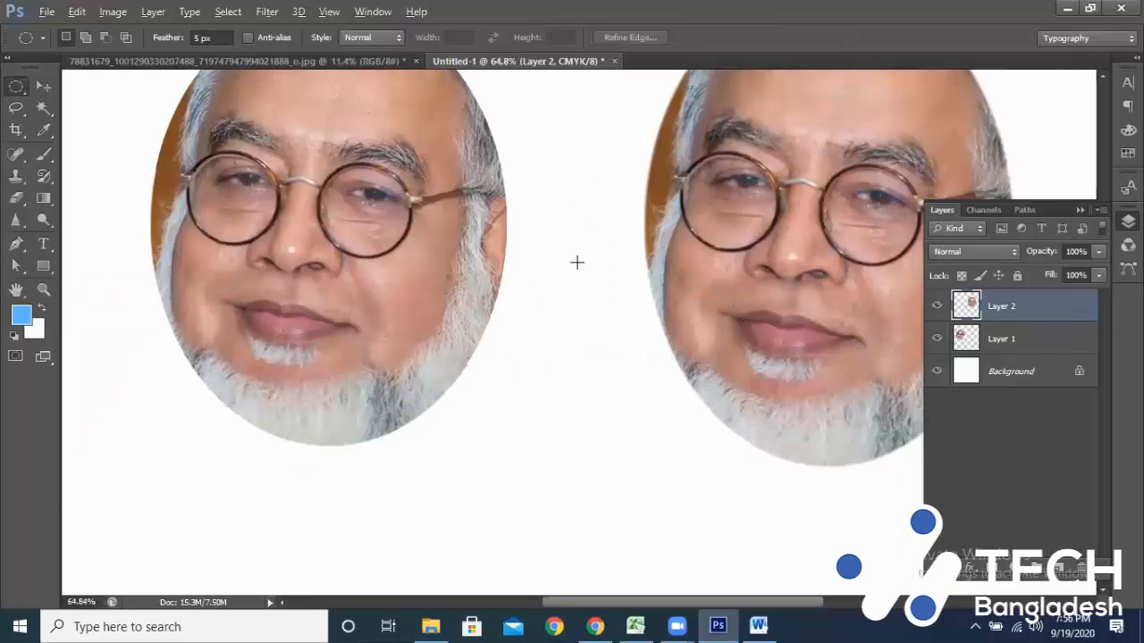
{"action": "scroll", "coordinate": [576, 262], "scroll_direction": "up", "scroll_amount": 3}
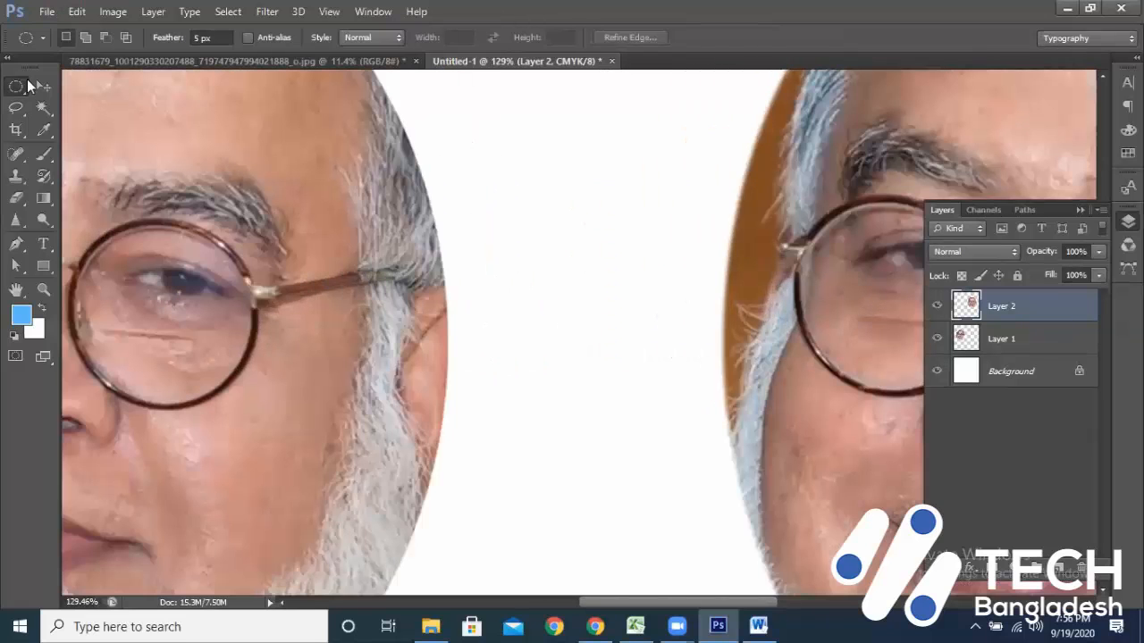
{"action": "key", "text": "v"}
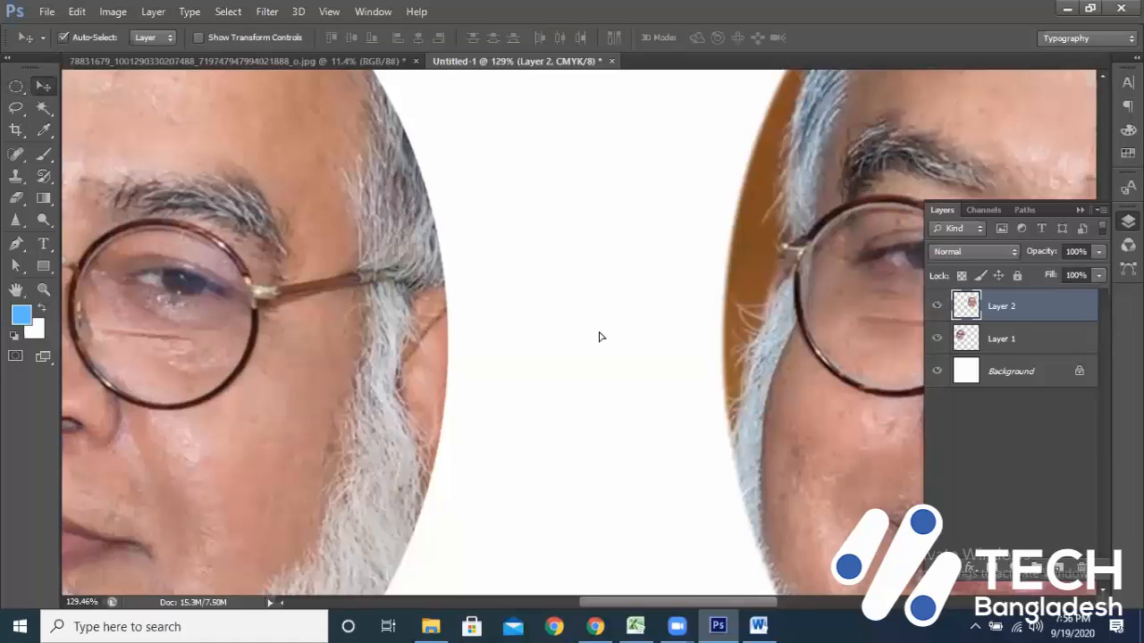
{"action": "left_click_drag", "start_coordinate": [562, 337], "coordinate": [482, 353]}
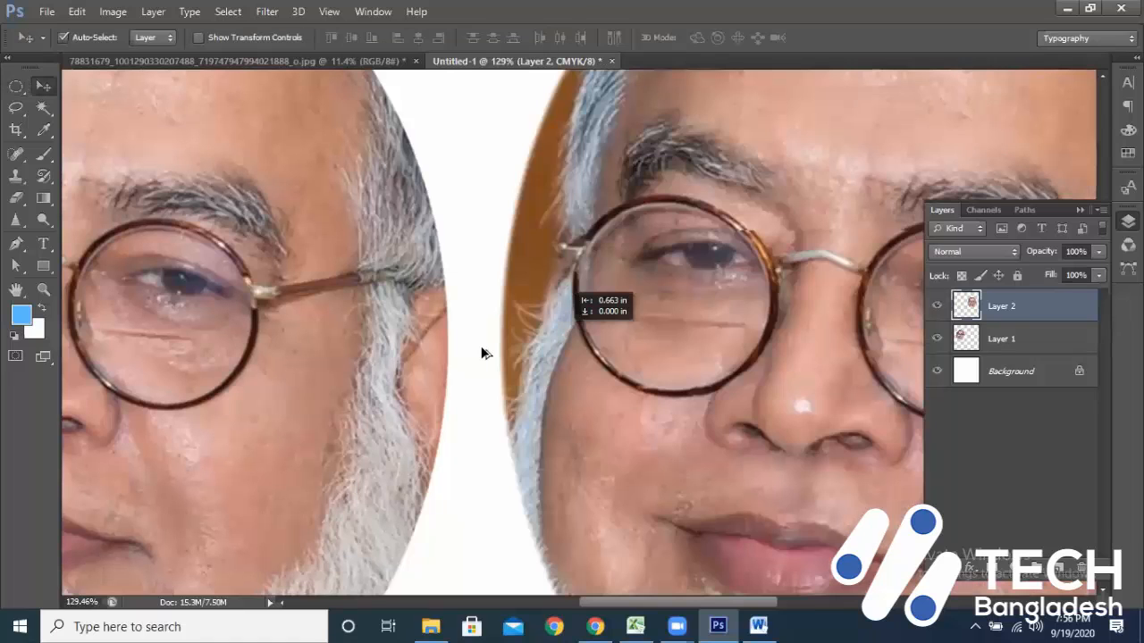
- Compare the facing edges of the 0 px and 5 px feathered ovals at pixel level
{"action": "scroll", "coordinate": [481, 353], "scroll_direction": "up", "scroll_amount": 3}
{"action": "scroll", "coordinate": [480, 353], "scroll_direction": "up", "scroll_amount": 3}
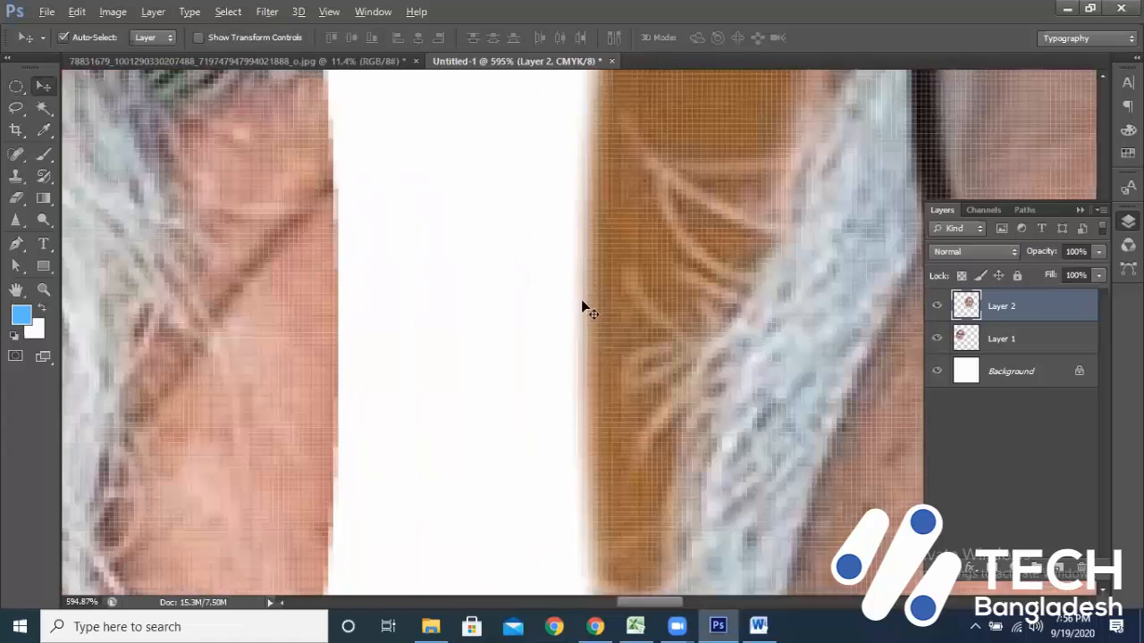
{"action": "scroll", "coordinate": [677, 248], "scroll_direction": "up", "scroll_amount": 1}
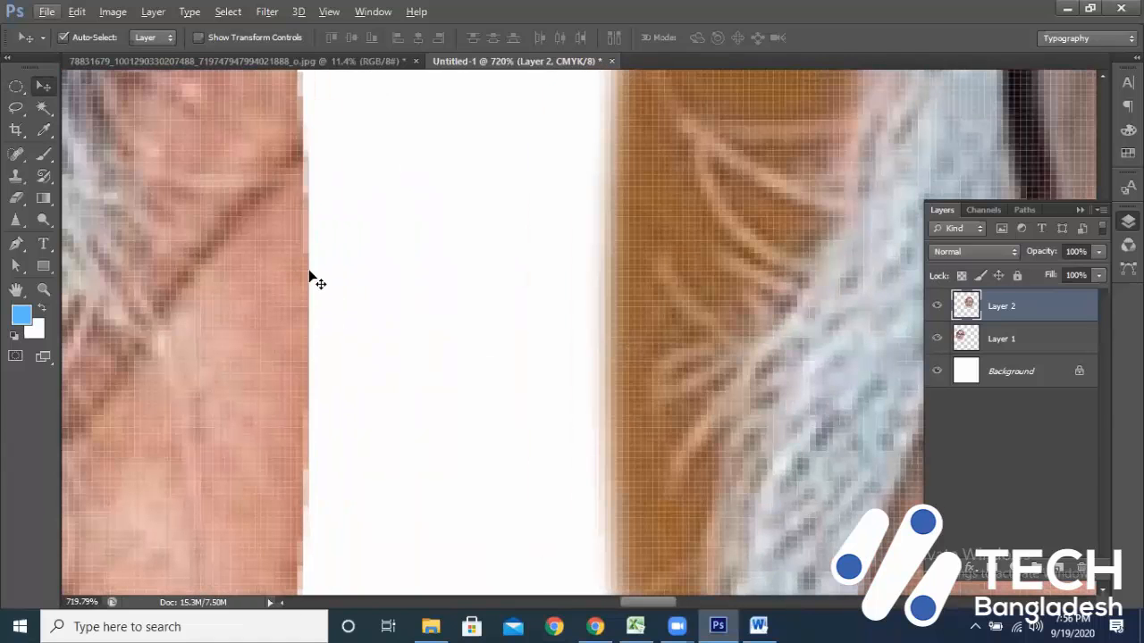
{"action": "left_click_drag", "start_coordinate": [309, 276], "coordinate": [318, 307]}
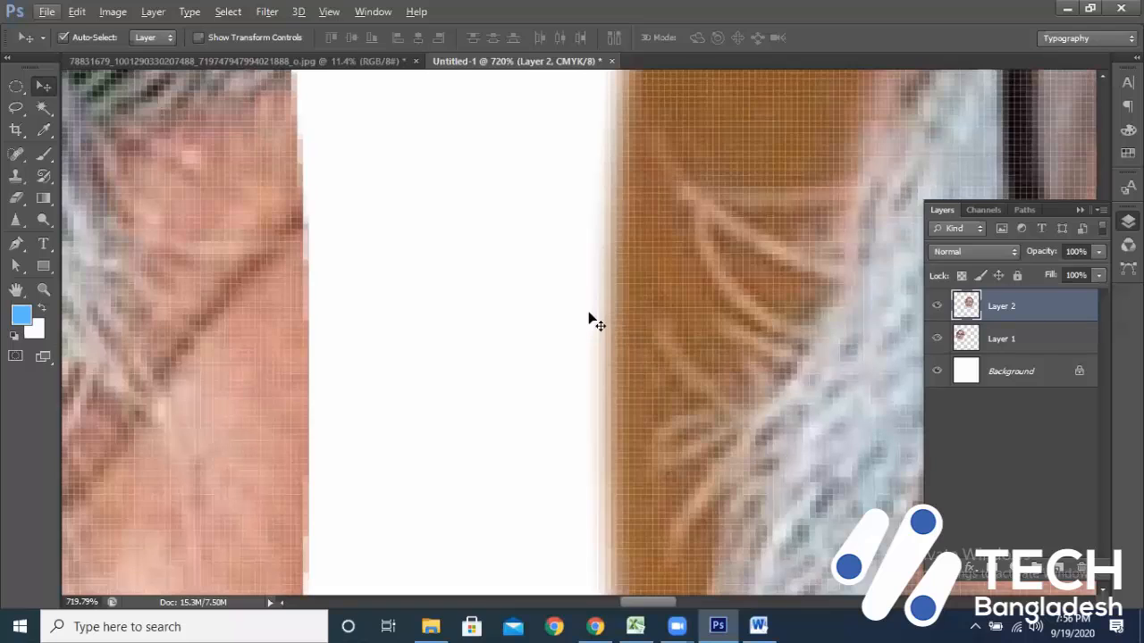
{"action": "scroll", "coordinate": [606, 332], "scroll_direction": "up", "scroll_amount": 3}
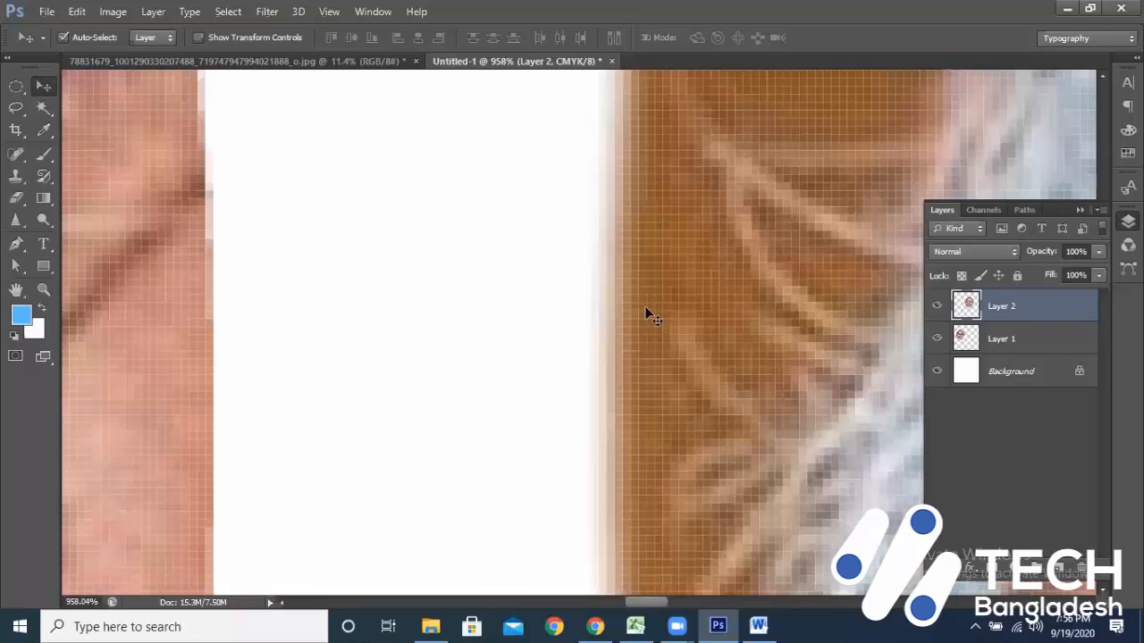
{"action": "scroll", "coordinate": [541, 304], "scroll_direction": "up", "scroll_amount": 3}
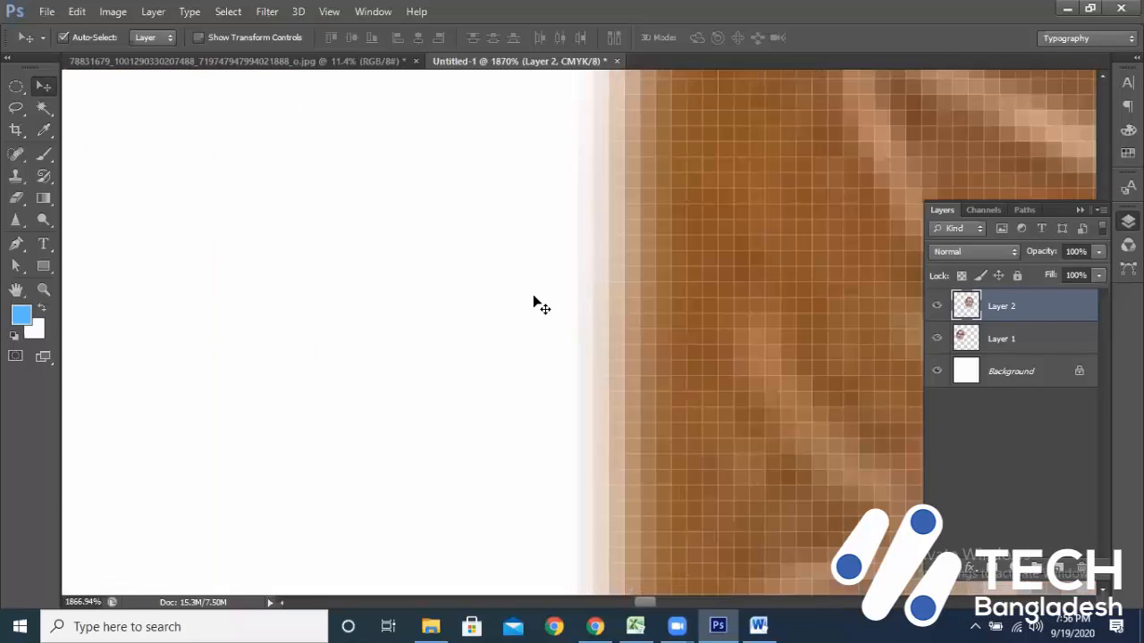
{"action": "scroll", "coordinate": [539, 302], "scroll_direction": "down", "scroll_amount": 3}
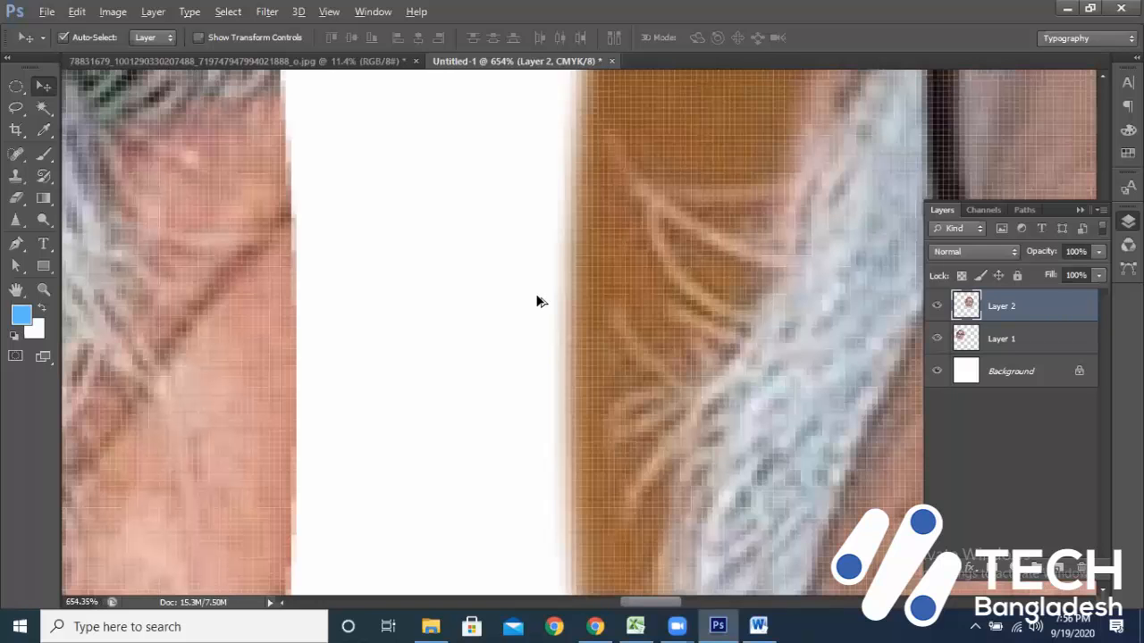
{"action": "scroll", "coordinate": [542, 302], "scroll_direction": "down", "scroll_amount": 4}
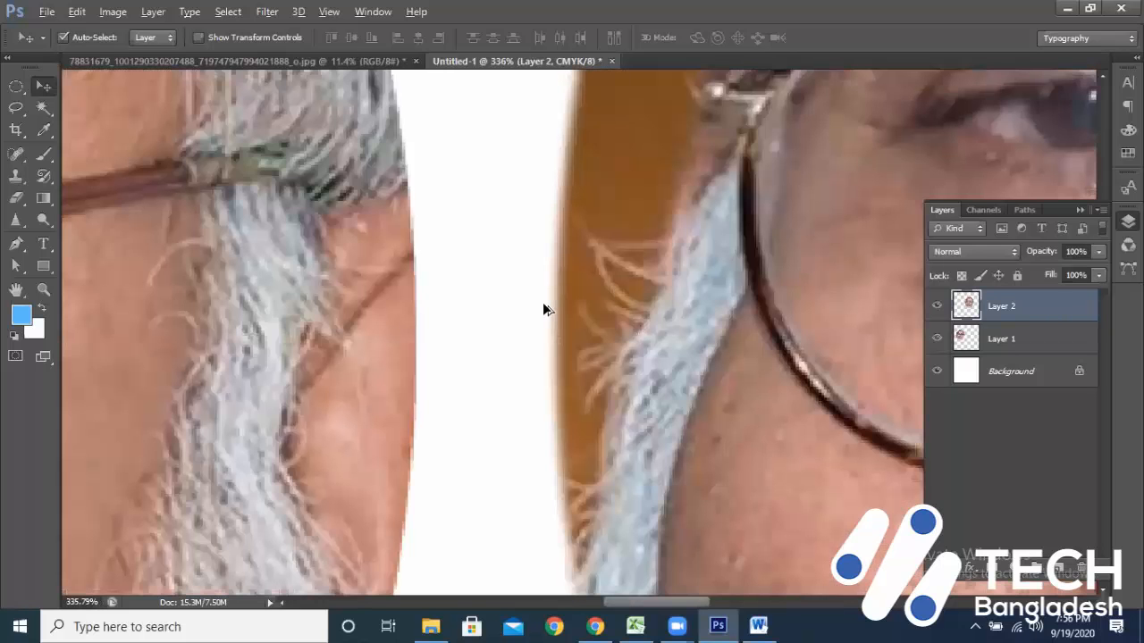
{"action": "scroll", "coordinate": [539, 298], "scroll_direction": "down", "scroll_amount": 2}
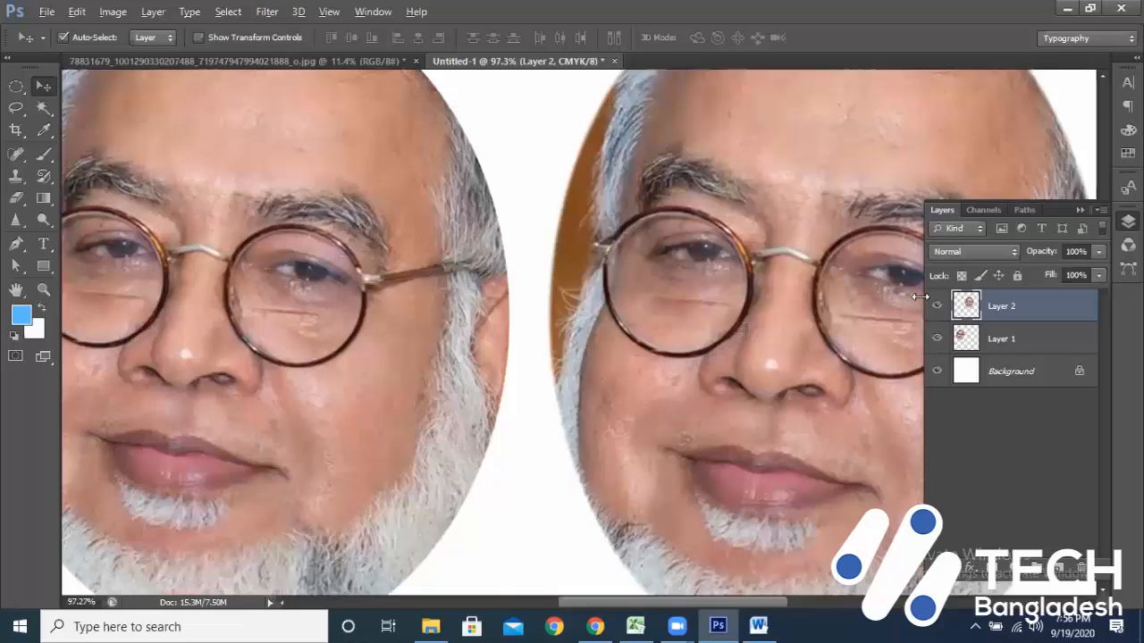
{"action": "scroll", "coordinate": [878, 461], "scroll_direction": "down", "scroll_amount": 2}
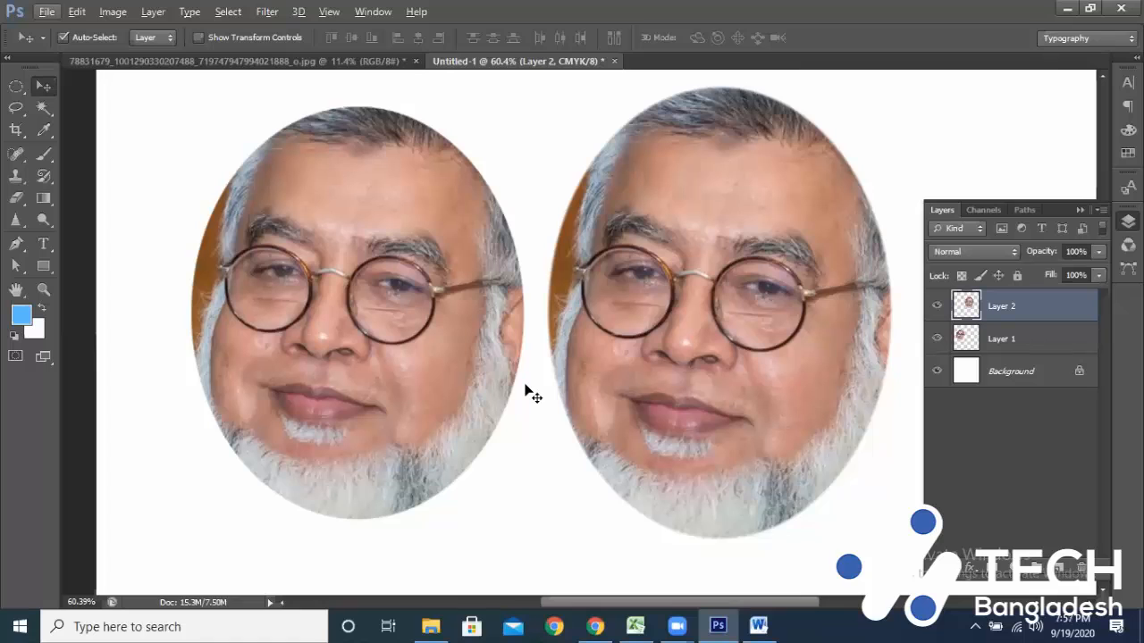
{"action": "scroll", "coordinate": [526, 357], "scroll_direction": "up", "scroll_amount": 5}
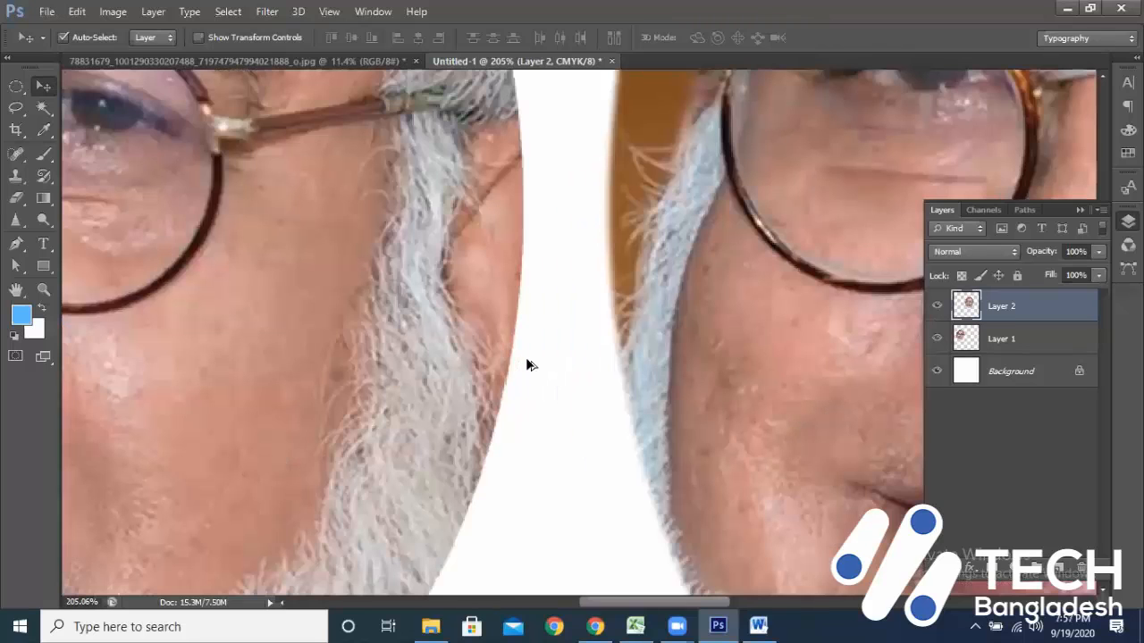
{"action": "scroll", "coordinate": [525, 358], "scroll_direction": "up", "scroll_amount": 5}
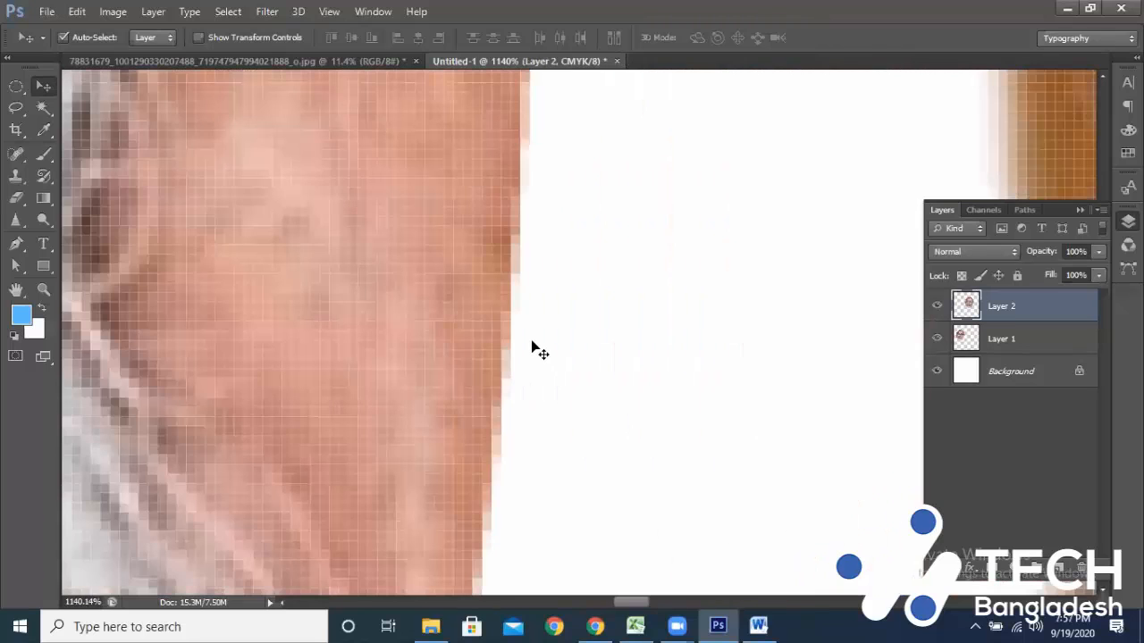
{"action": "scroll", "coordinate": [534, 347], "scroll_direction": "up", "scroll_amount": 3}
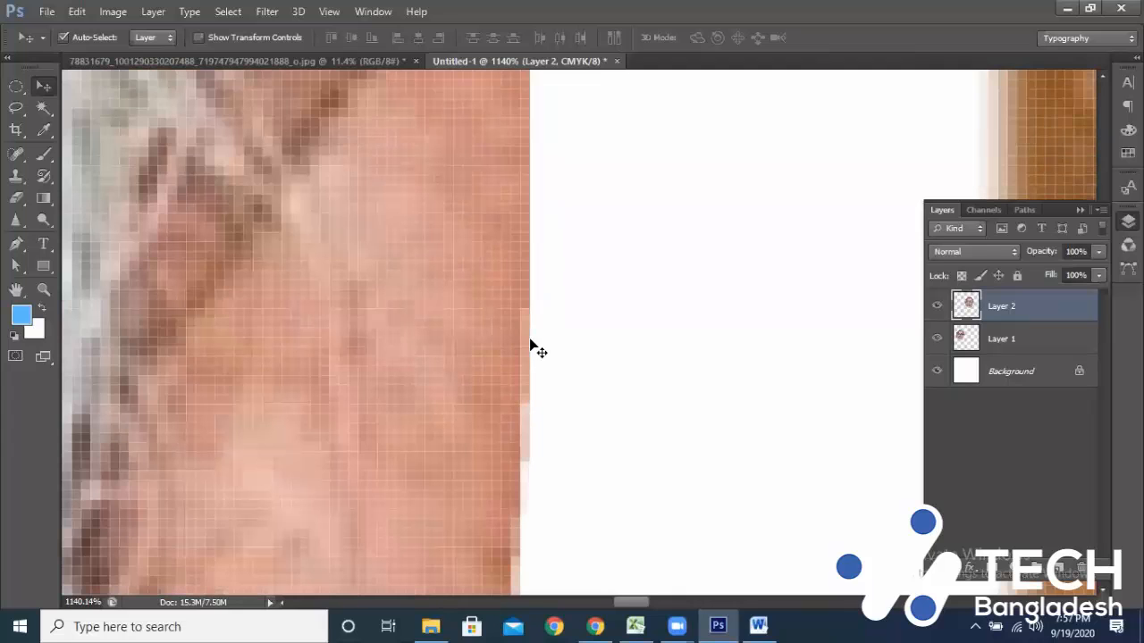
{"action": "scroll", "coordinate": [533, 348], "scroll_direction": "down", "scroll_amount": 1}
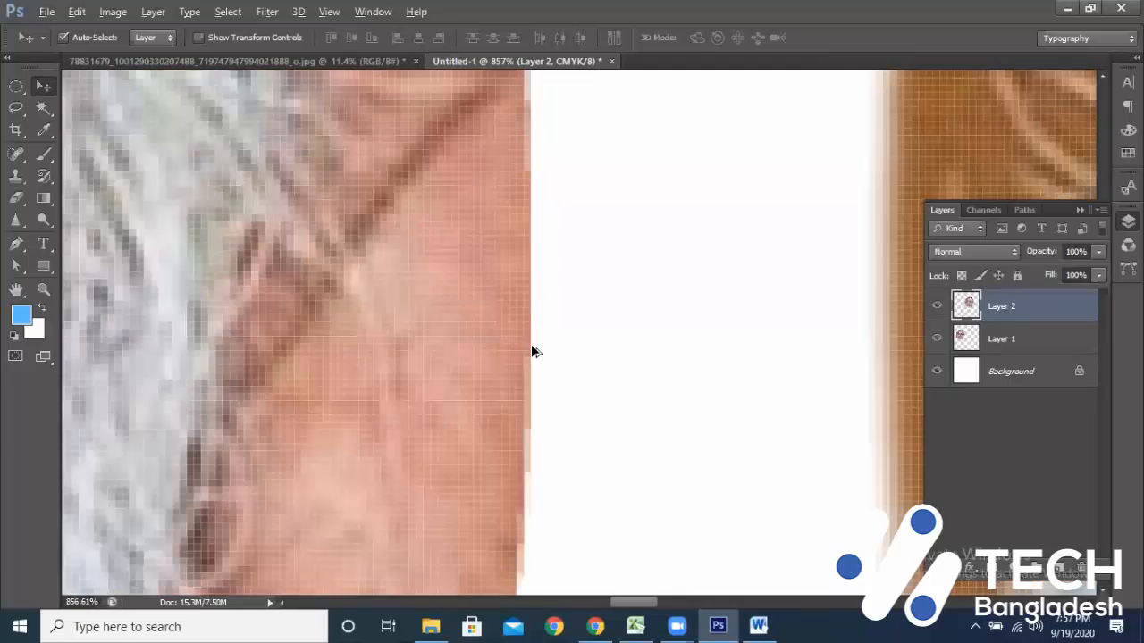
{"action": "scroll", "coordinate": [547, 359], "scroll_direction": "down", "scroll_amount": 3}
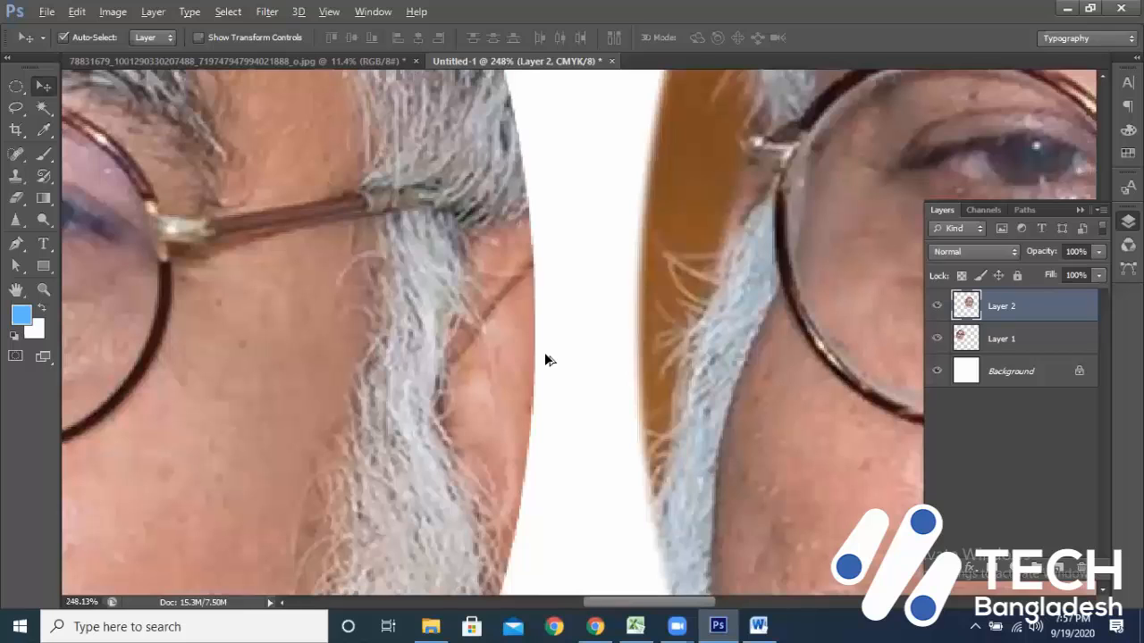
{"action": "scroll", "coordinate": [547, 358], "scroll_direction": "down", "scroll_amount": 2}
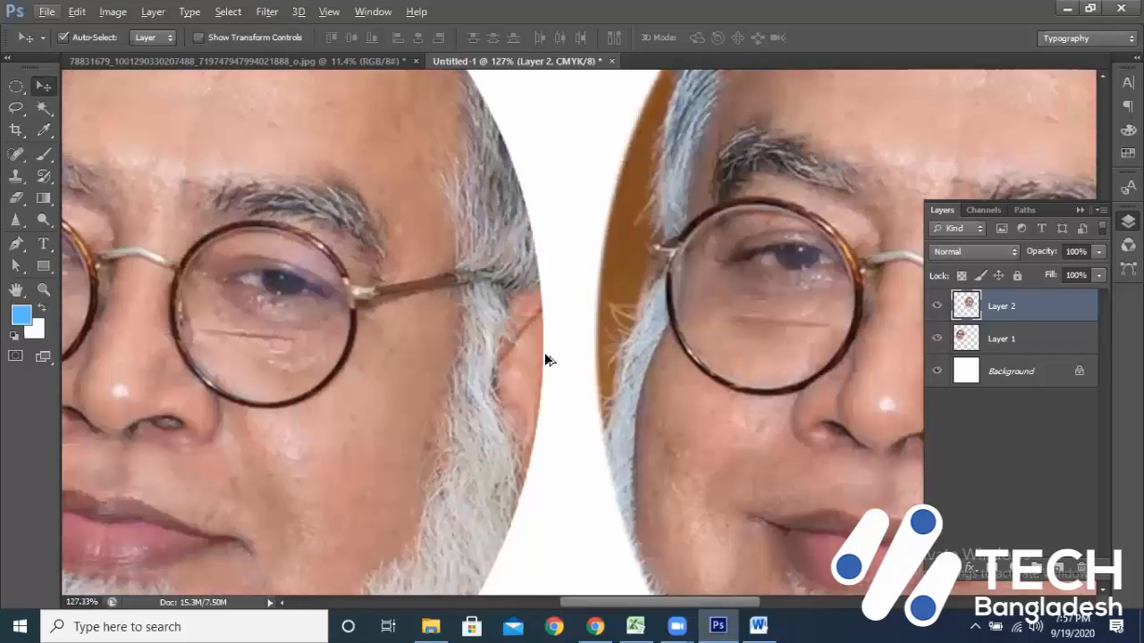
{"action": "scroll", "coordinate": [622, 357], "scroll_direction": "down", "scroll_amount": 1}
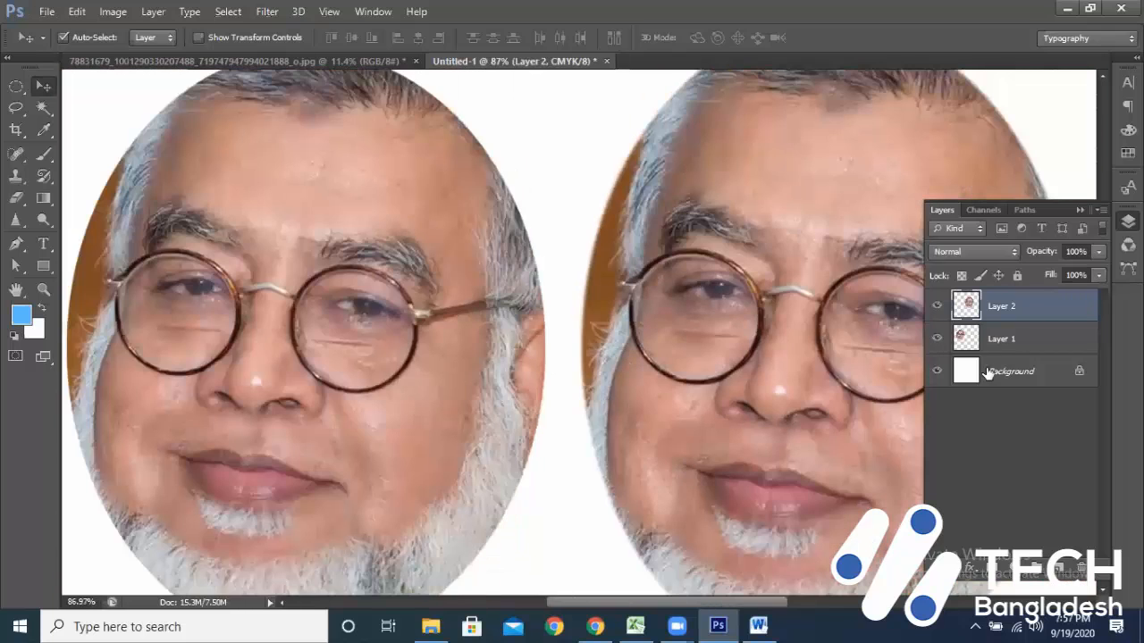
- Fill the Background layer with the light blue foreground color
{"action": "scroll", "coordinate": [987, 373], "scroll_direction": "down", "scroll_amount": 3}
{"action": "left_click", "coordinate": [987, 373]}
{"action": "key", "text": "alt+BackSpace"}
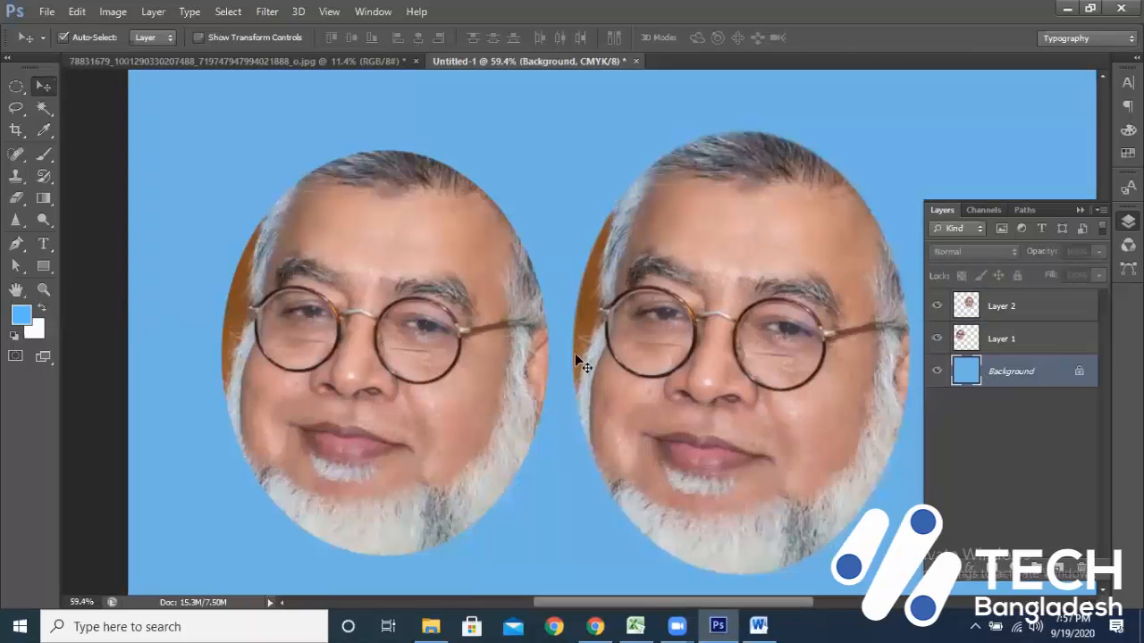
- Compare the facing edges of the two face ovals against the light blue background at pixel level
{"action": "scroll", "coordinate": [548, 345], "scroll_direction": "up", "scroll_amount": 1}
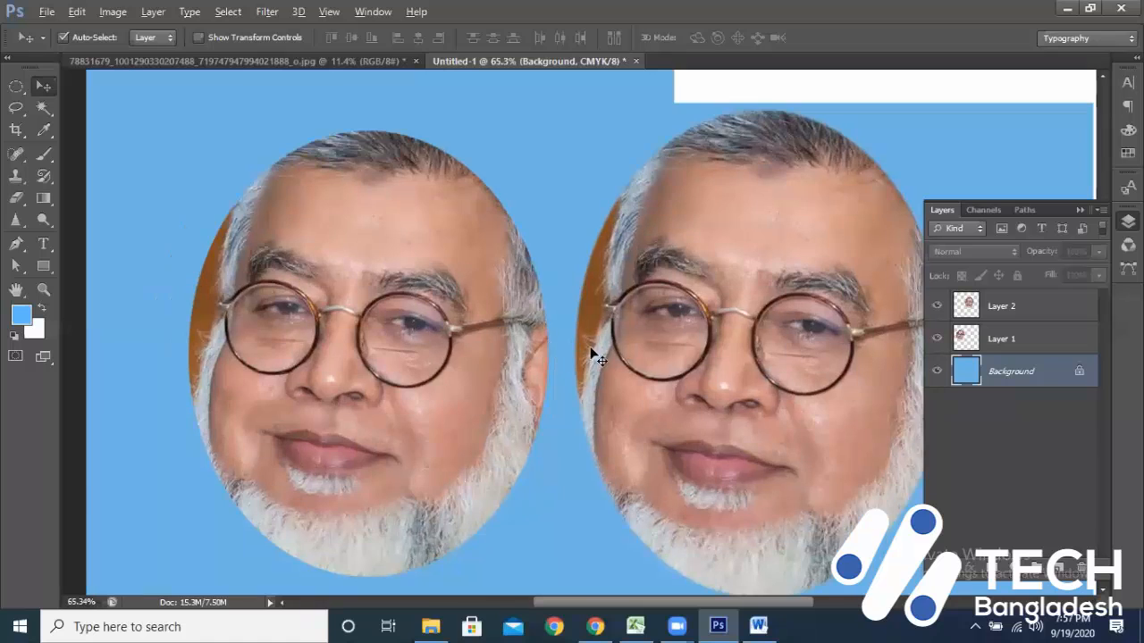
{"action": "scroll", "coordinate": [600, 351], "scroll_direction": "up", "scroll_amount": 13}
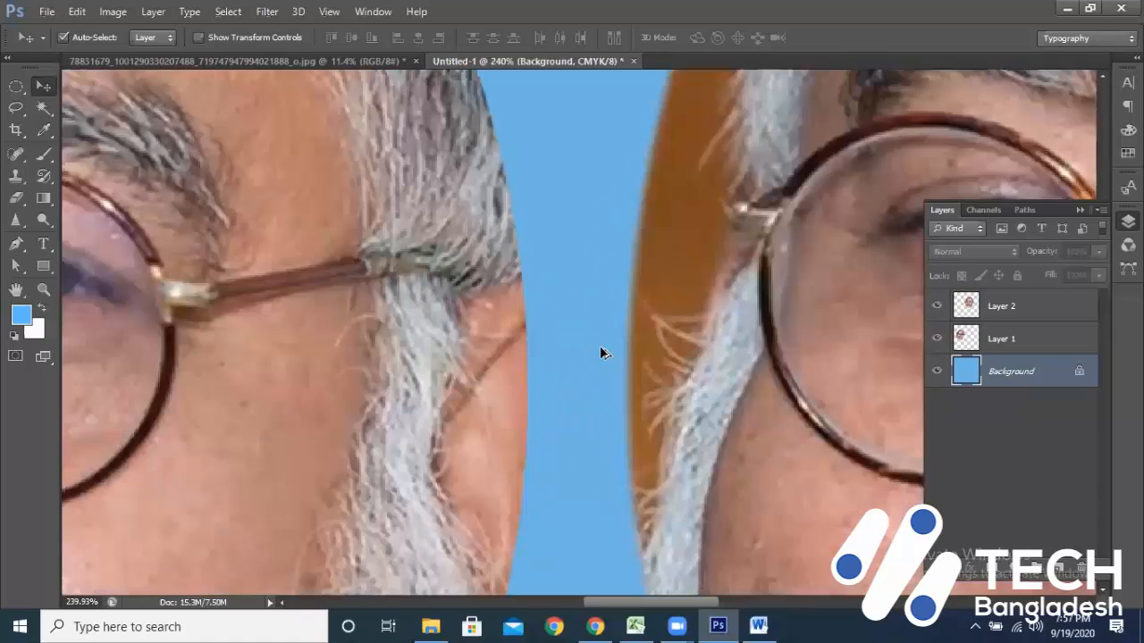
{"action": "scroll", "coordinate": [599, 350], "scroll_direction": "up", "scroll_amount": 8}
{"action": "scroll", "coordinate": [824, 295], "scroll_direction": "up", "scroll_amount": 3}
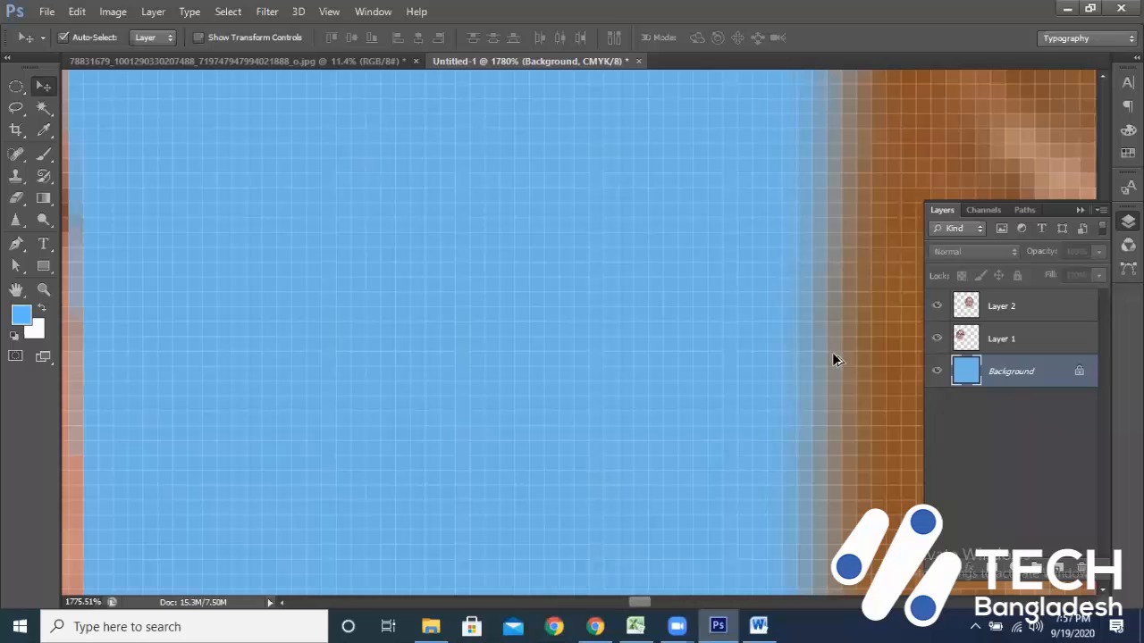
{"action": "scroll", "coordinate": [832, 352], "scroll_direction": "down", "scroll_amount": 6}
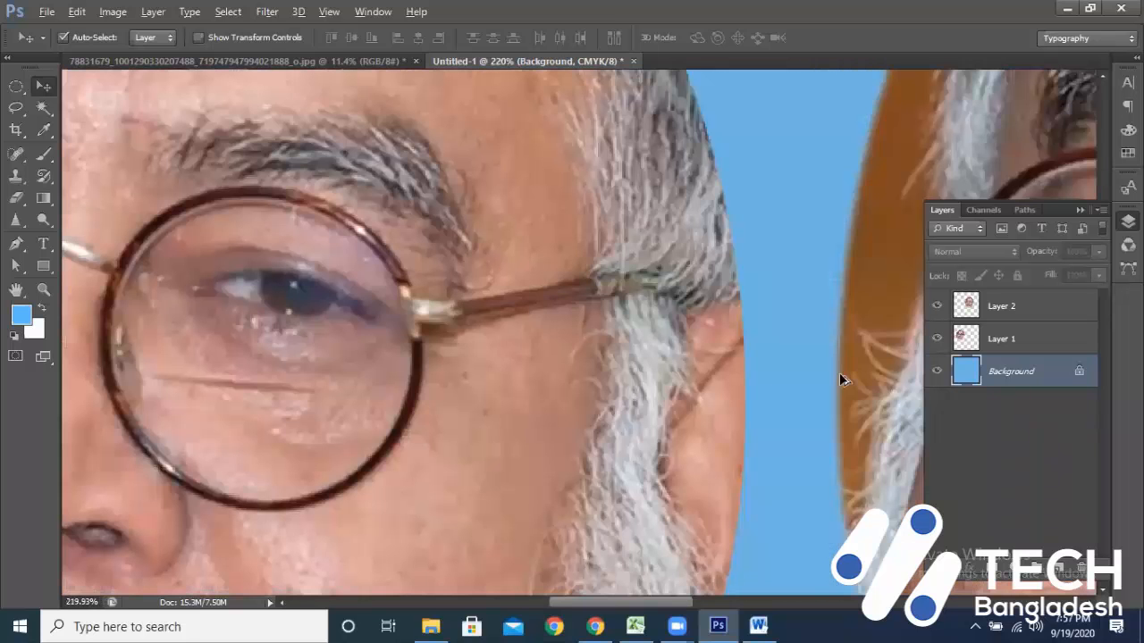
{"action": "scroll", "coordinate": [727, 391], "scroll_direction": "down", "scroll_amount": 5}
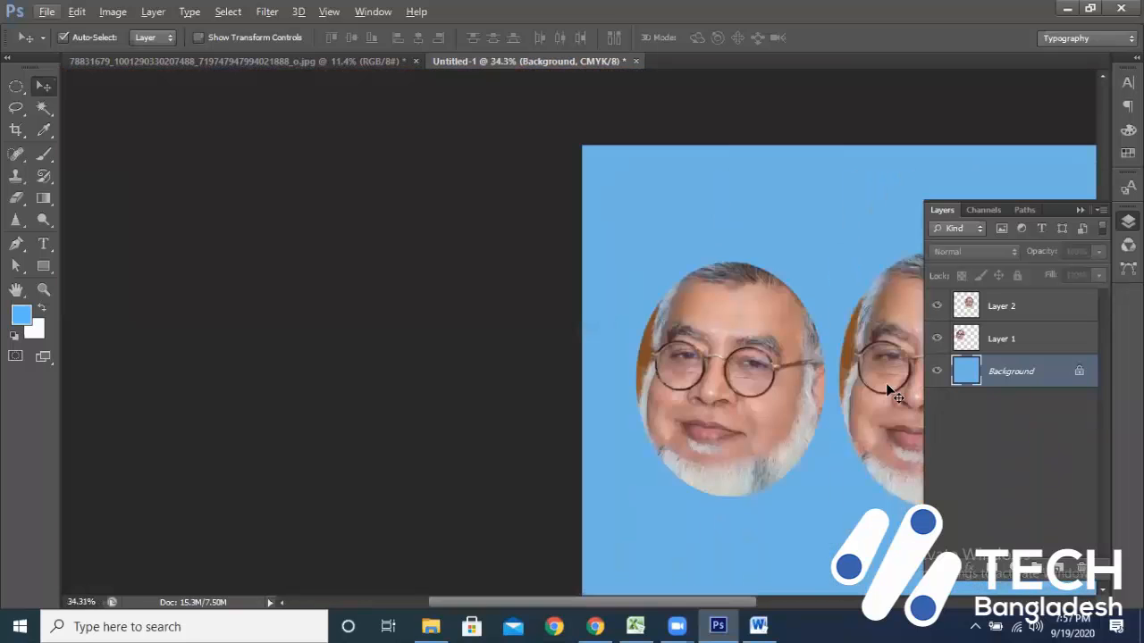
- Delete both face oval layers from Untitled-1, keeping only the blue Background
{"action": "key", "text": "Delete"}
{"action": "left_click", "coordinate": [887, 384]}
{"action": "key", "text": "Delete"}
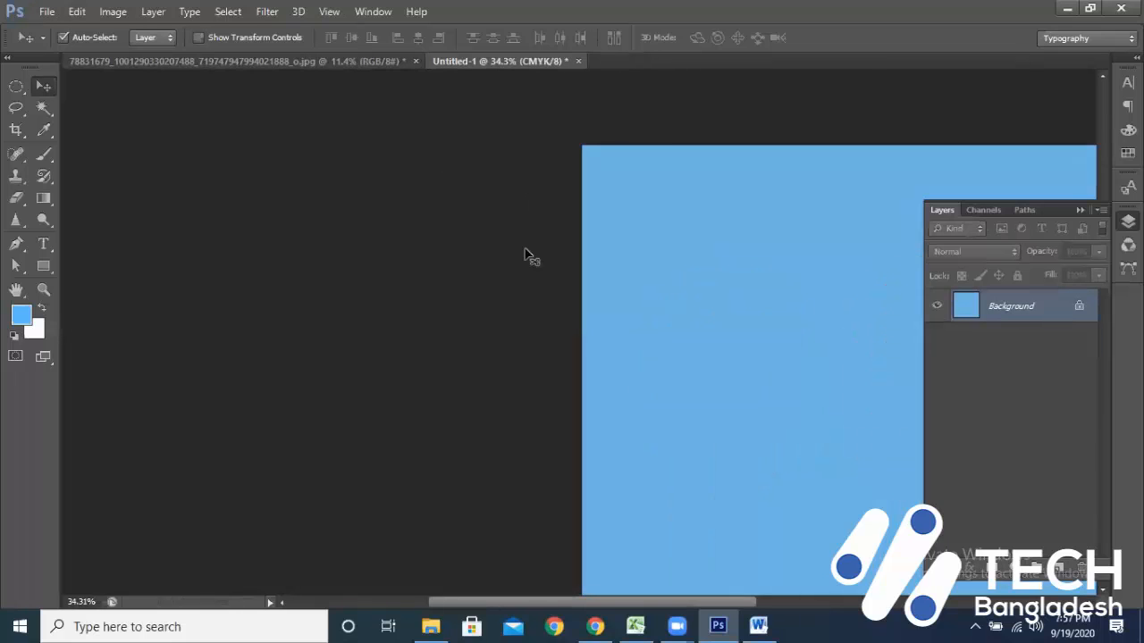
- In the portrait photo, set the Elliptical Marquee's Feather to 0 px and select the face from forehead to upper beard
{"action": "key", "text": "ctrl+Tab"}
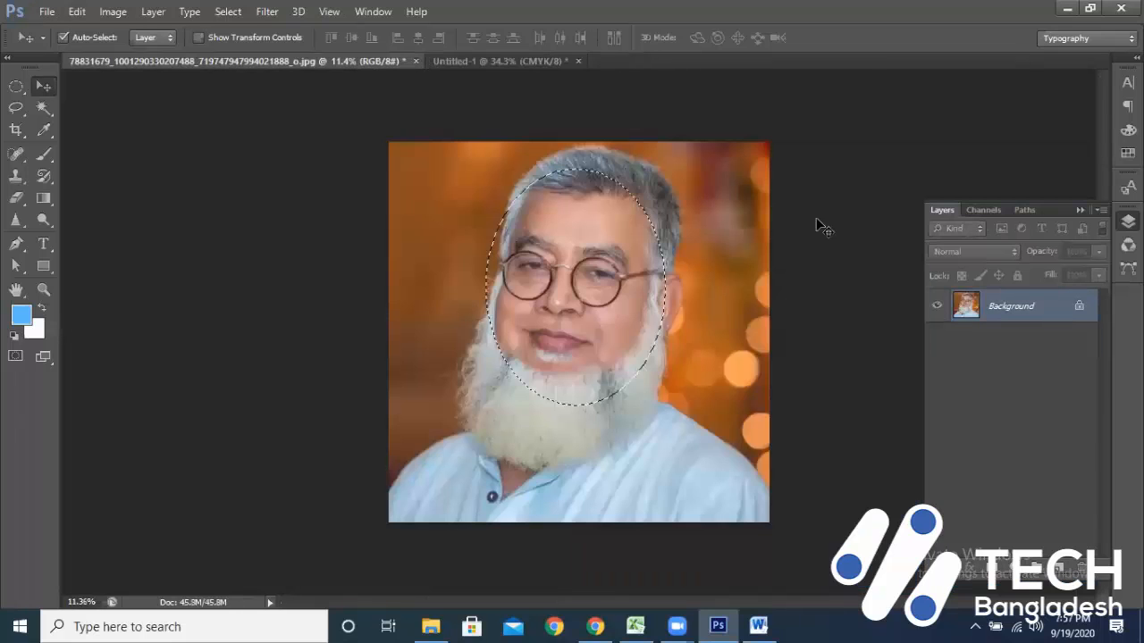
{"action": "left_click", "coordinate": [17, 87]}
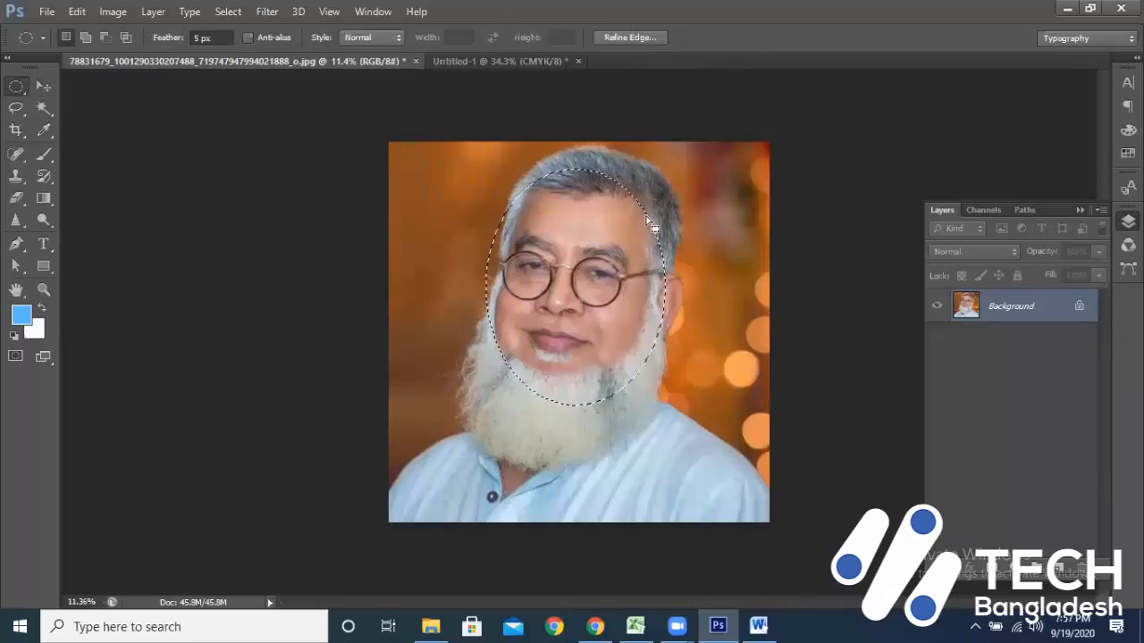
{"action": "double_click", "coordinate": [203, 38]}
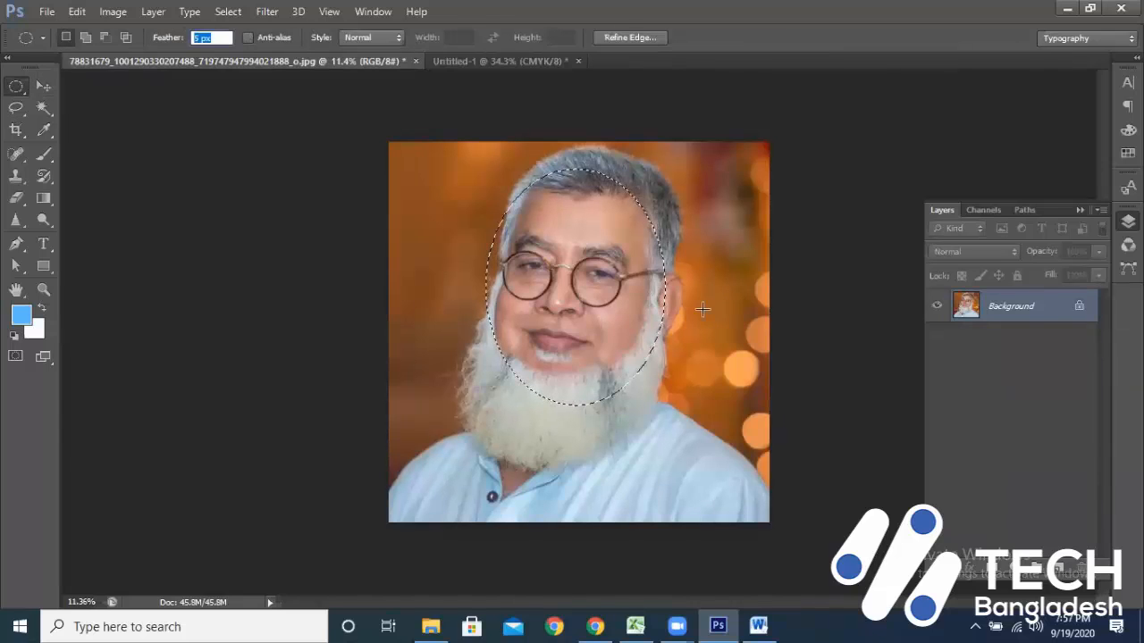
{"action": "left_click", "coordinate": [712, 310]}
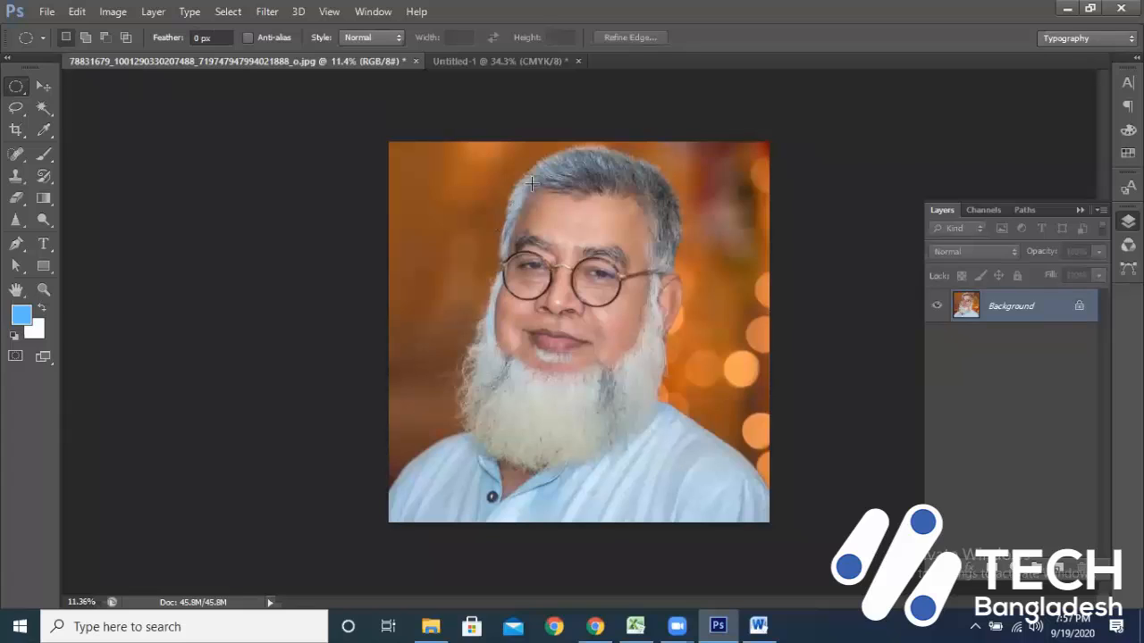
{"action": "left_click_drag", "start_coordinate": [507, 191], "coordinate": [645, 391]}
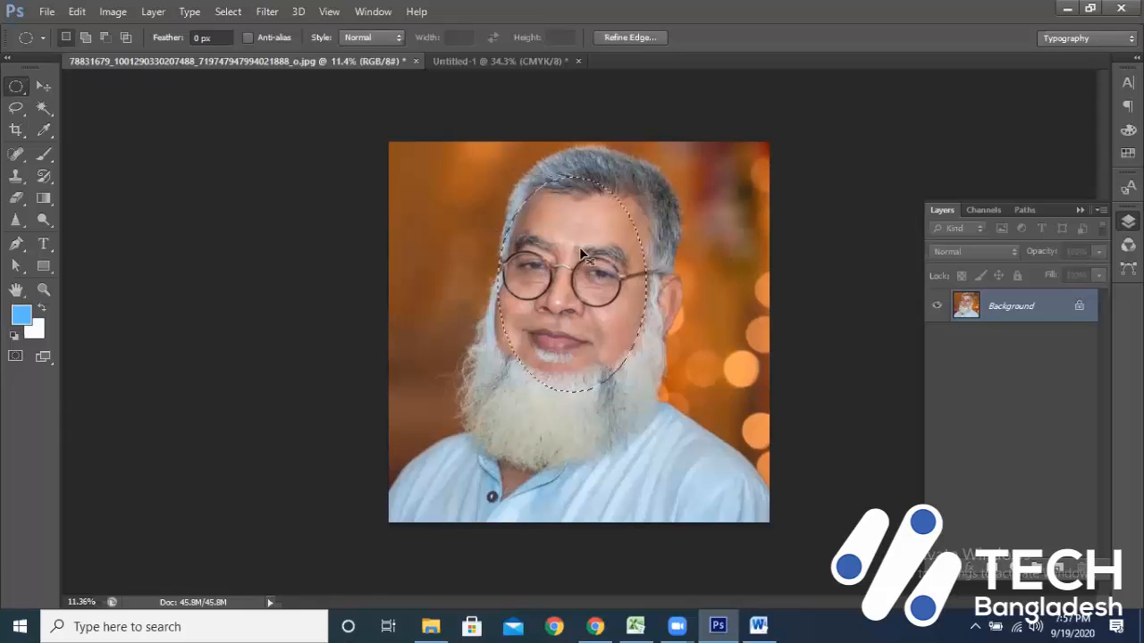
- Copy the unfeathered face selection into Untitled-1, scale it to about 38.8%, and place it in the canvas's upper-left area
{"action": "left_click_drag", "start_coordinate": [580, 254], "coordinate": [514, 61]}
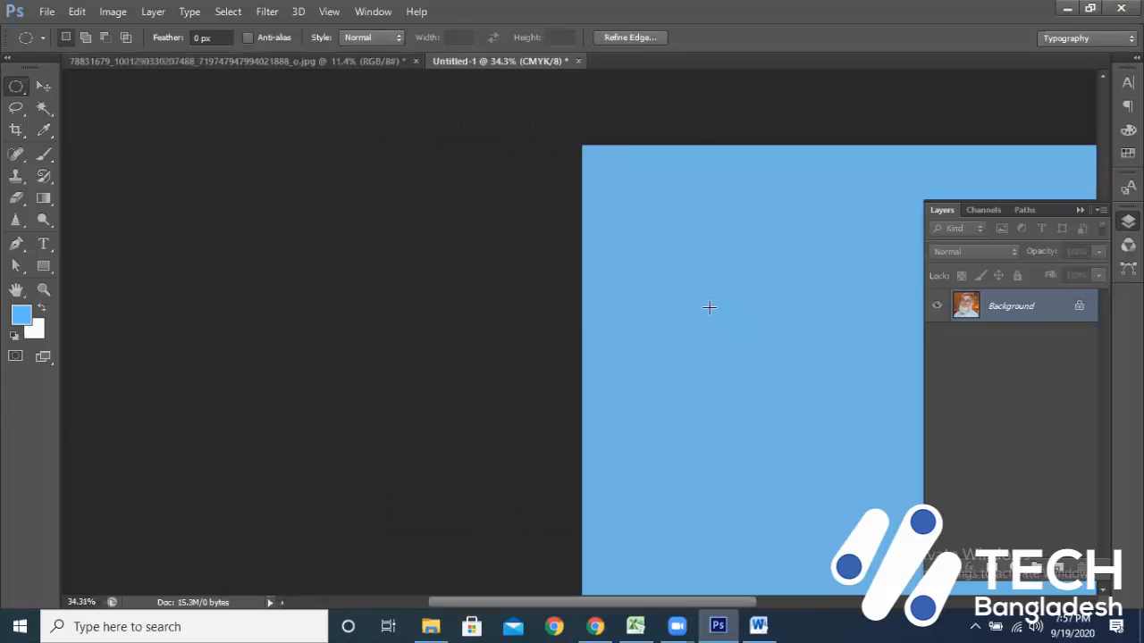
{"action": "left_click_drag", "start_coordinate": [639, 341], "coordinate": [384, 245]}
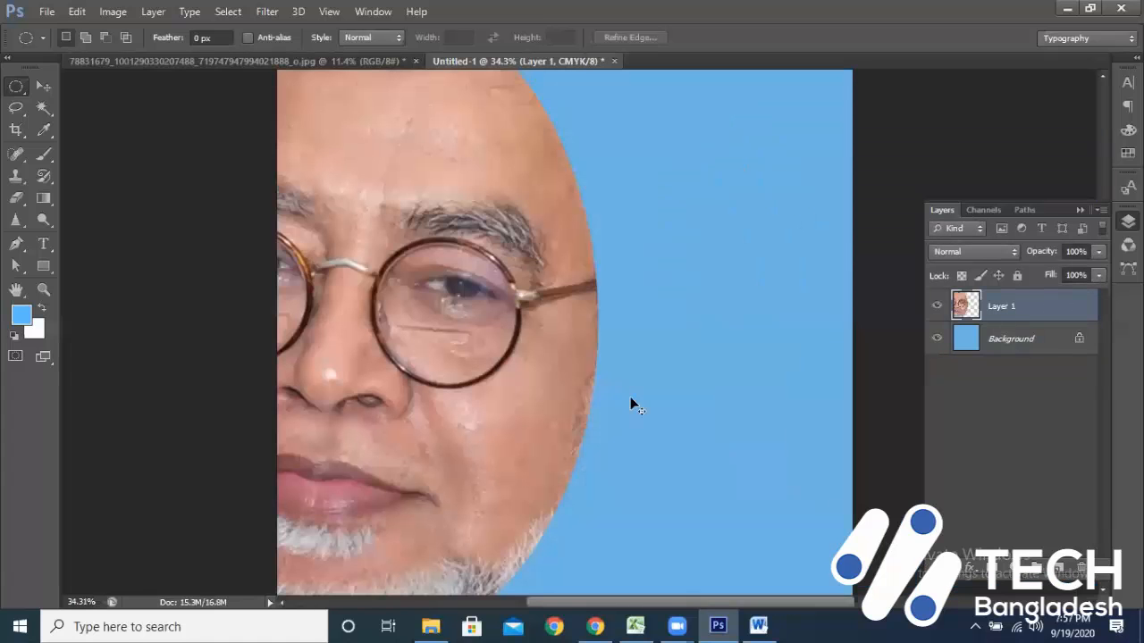
{"action": "key", "text": "ctrl+t"}
{"action": "scroll", "coordinate": [633, 406], "scroll_direction": "down", "scroll_amount": 2}
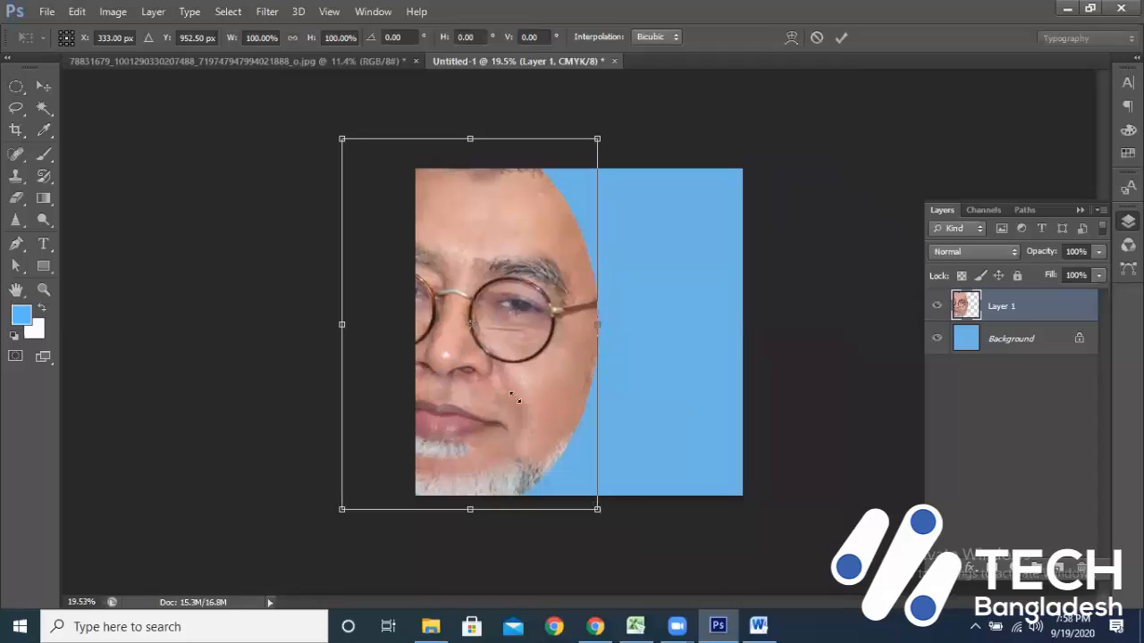
{"action": "left_click_drag", "start_coordinate": [515, 398], "coordinate": [519, 395]}
{"action": "left_click_drag", "start_coordinate": [480, 348], "coordinate": [500, 315]}
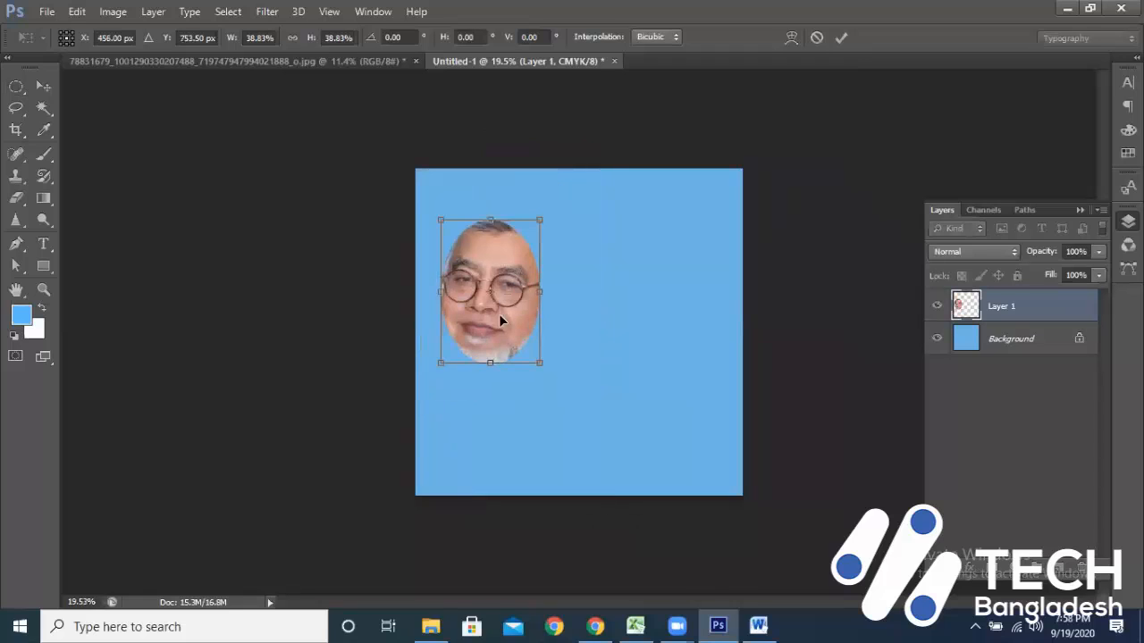
{"action": "left_click", "coordinate": [844, 44]}
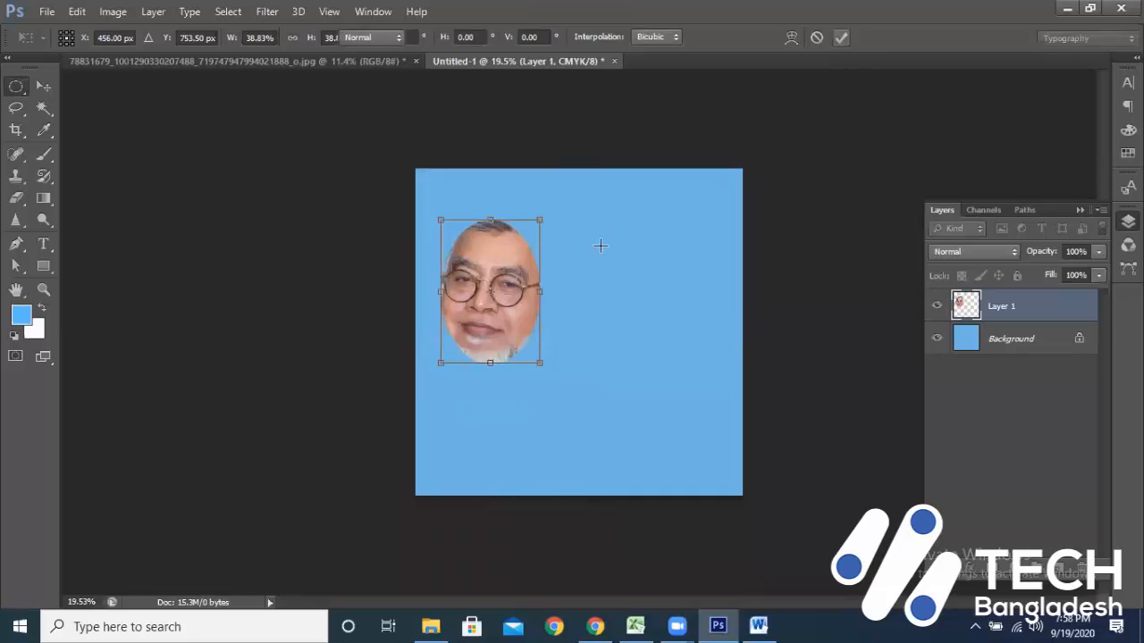
- In the portrait photo, set the Elliptical Marquee's Feather to 5 px and draw a new oval selection around the face
{"action": "left_click", "coordinate": [267, 60]}
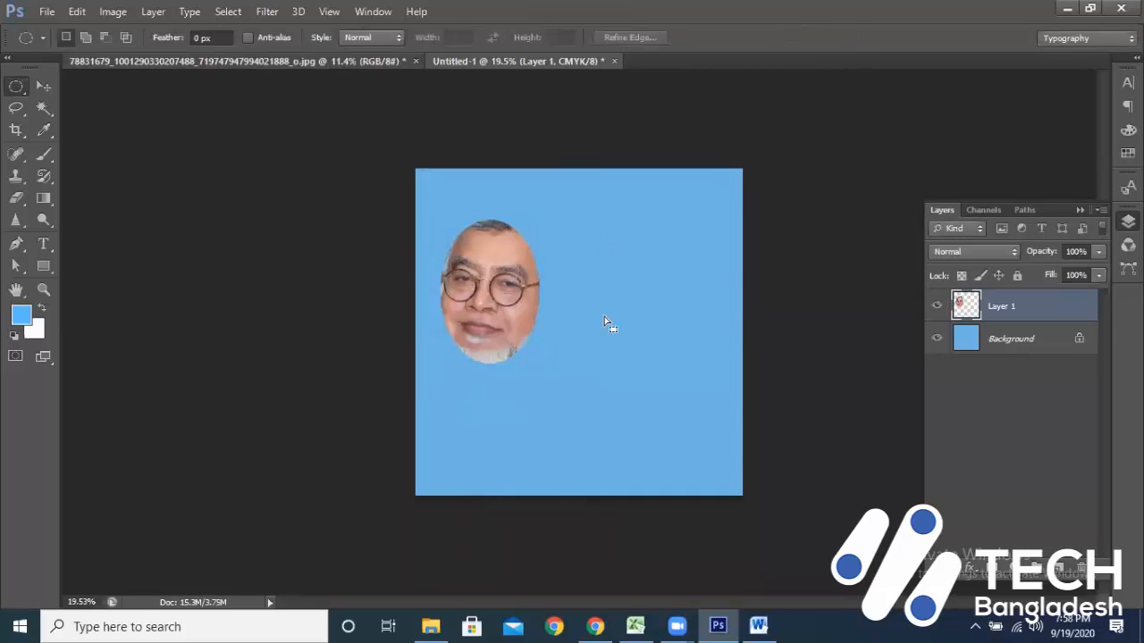
{"action": "left_click", "coordinate": [226, 39]}
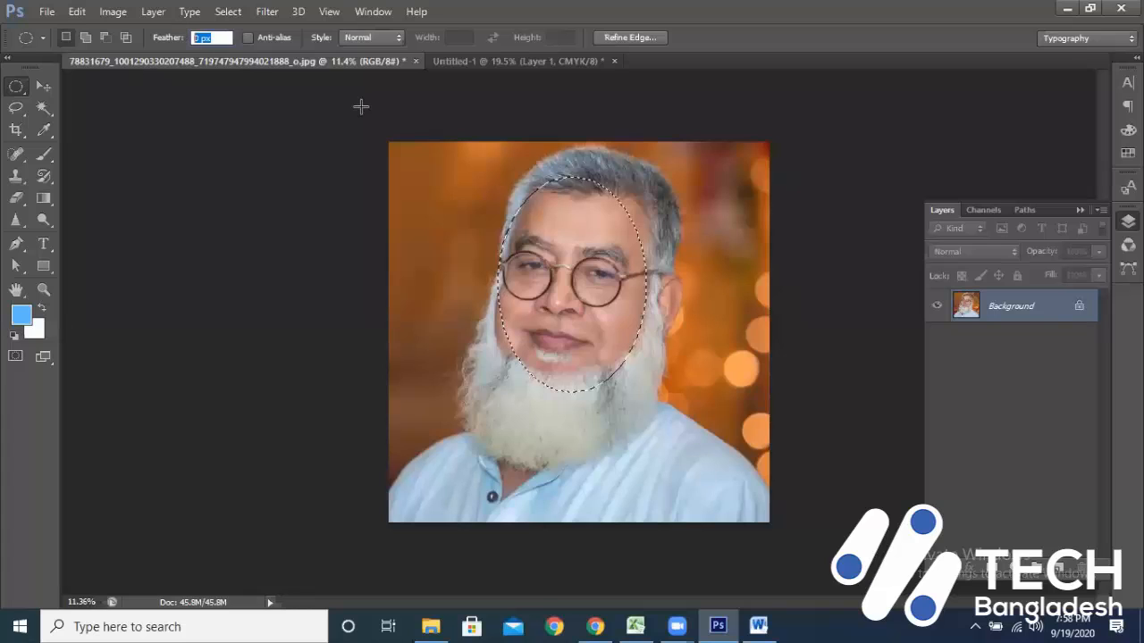
{"action": "type", "text": "5"}
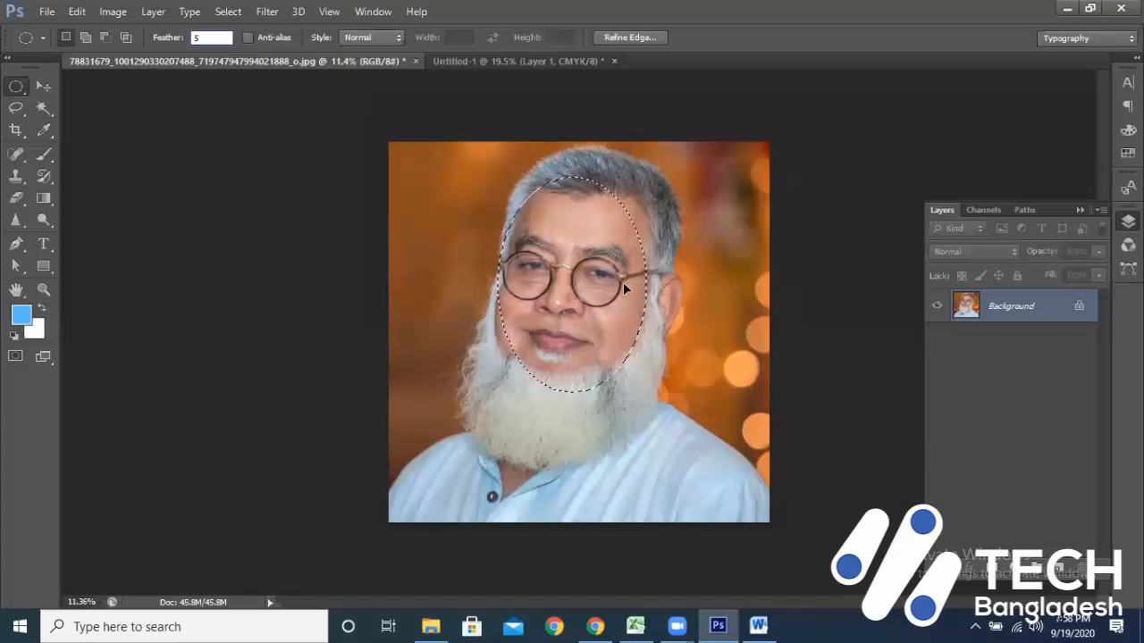
{"action": "left_click_drag", "start_coordinate": [571, 237], "coordinate": [657, 352]}
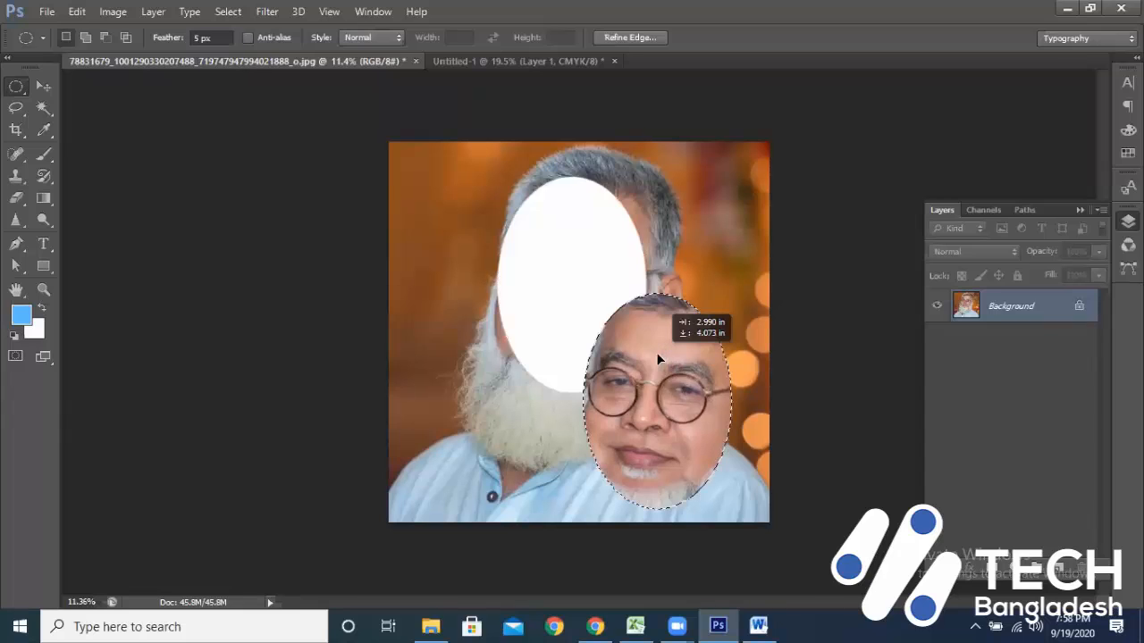
{"action": "key", "text": "ctrl+z"}
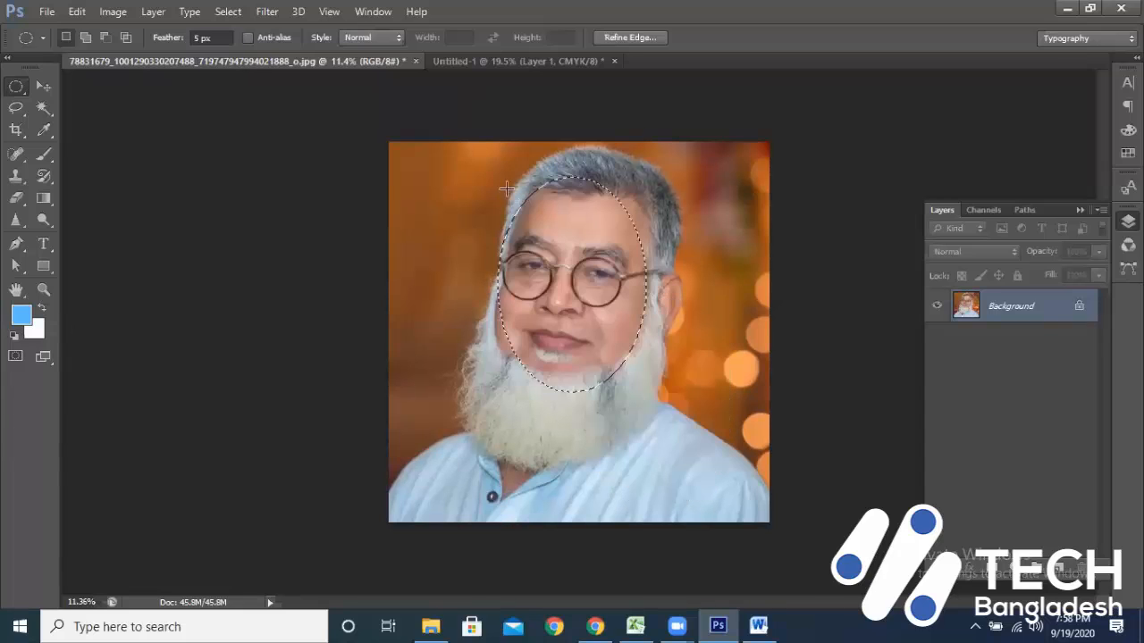
{"action": "left_click_drag", "start_coordinate": [497, 169], "coordinate": [646, 384]}
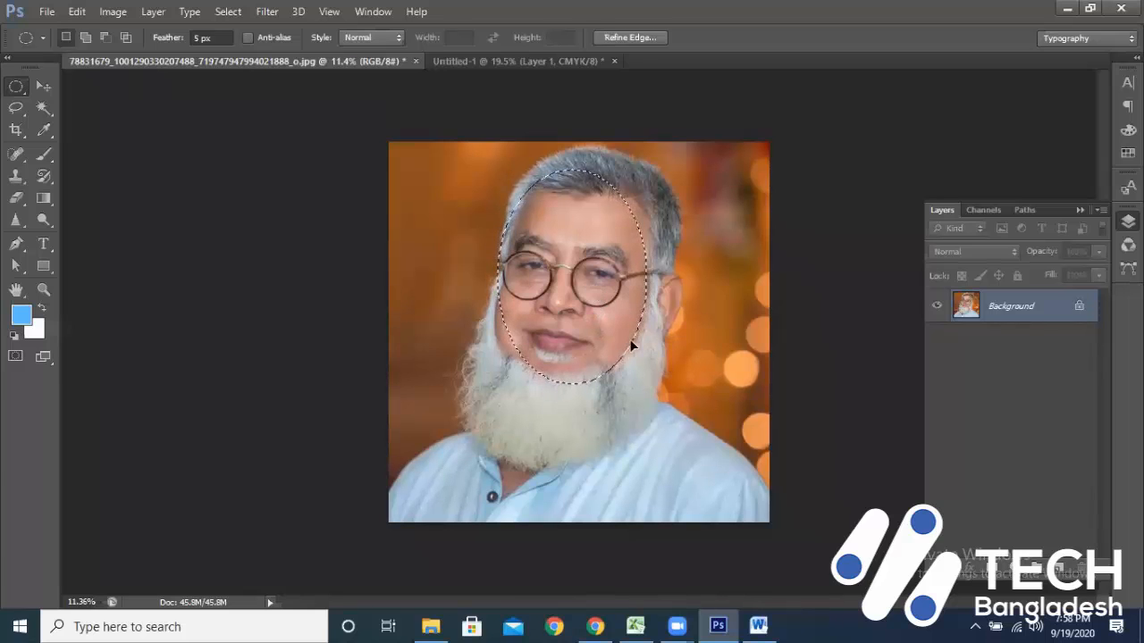
- Copy the feathered face selection into Untitled-1, scale it to about 36.2%, and place it to the right of the first oval
{"action": "left_click_drag", "start_coordinate": [555, 213], "coordinate": [619, 285]}
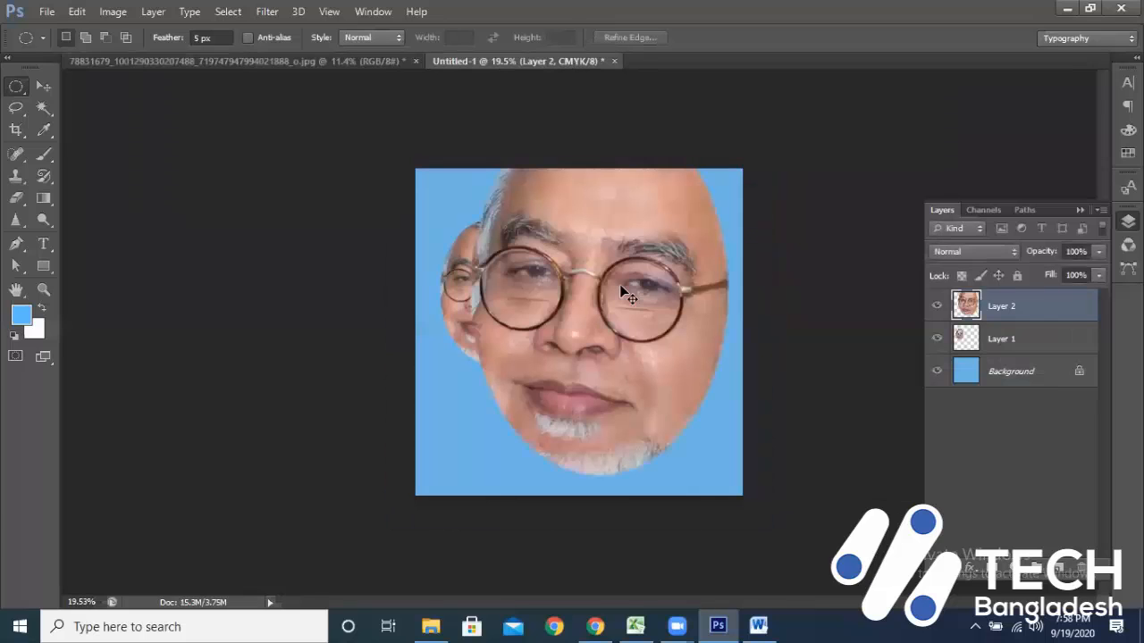
{"action": "key", "text": "ctrl+t"}
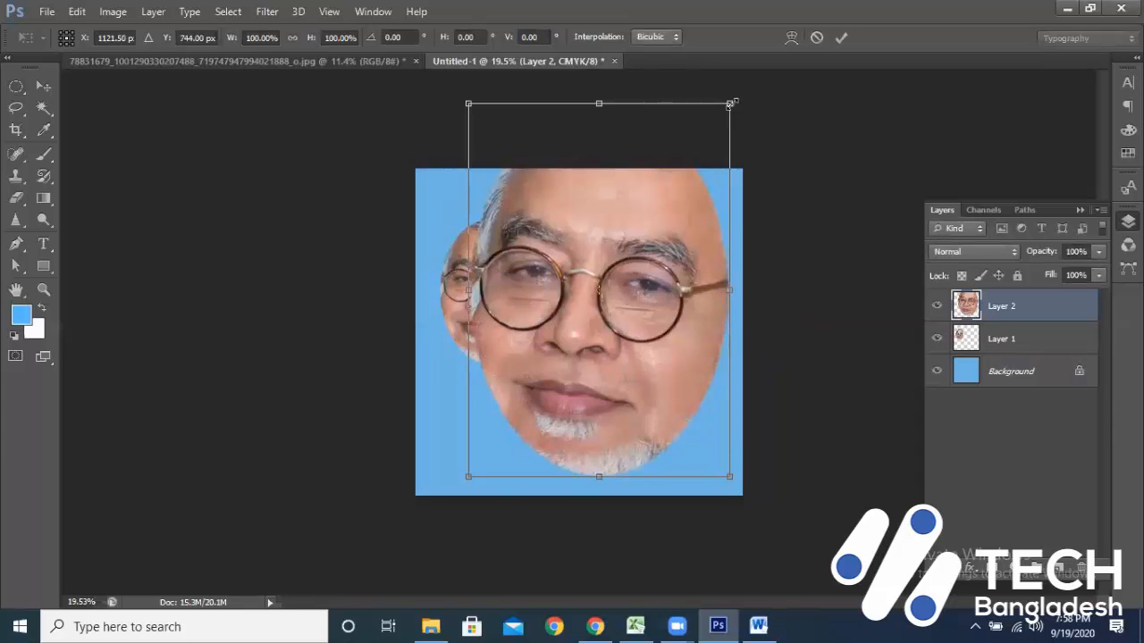
{"action": "left_click_drag", "start_coordinate": [731, 104], "coordinate": [657, 208]}
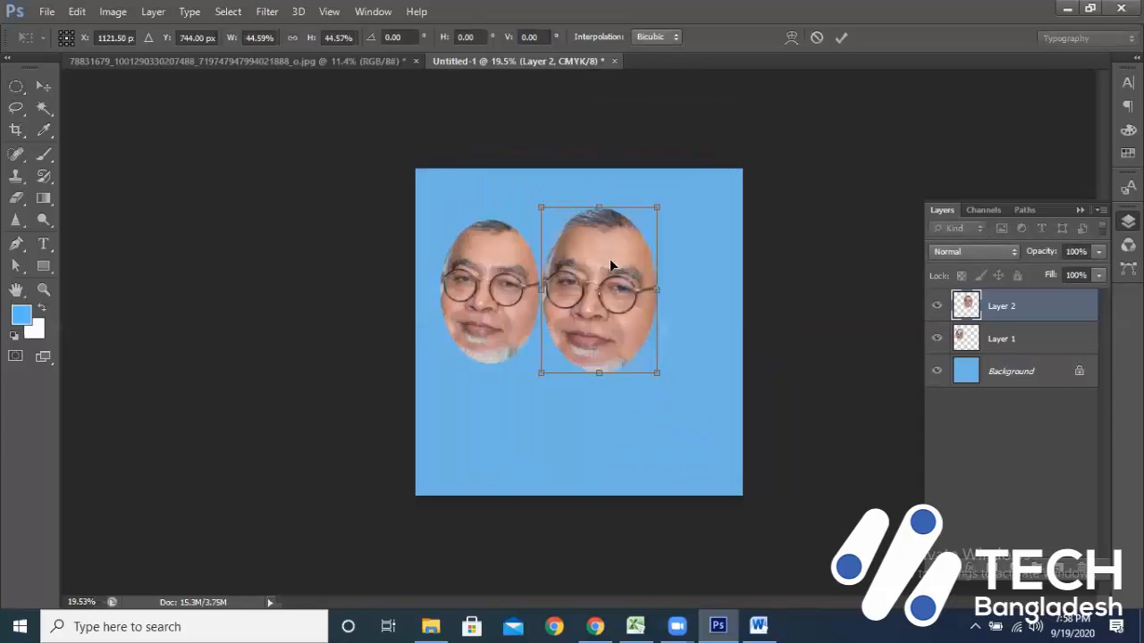
{"action": "left_click_drag", "start_coordinate": [611, 265], "coordinate": [621, 256]}
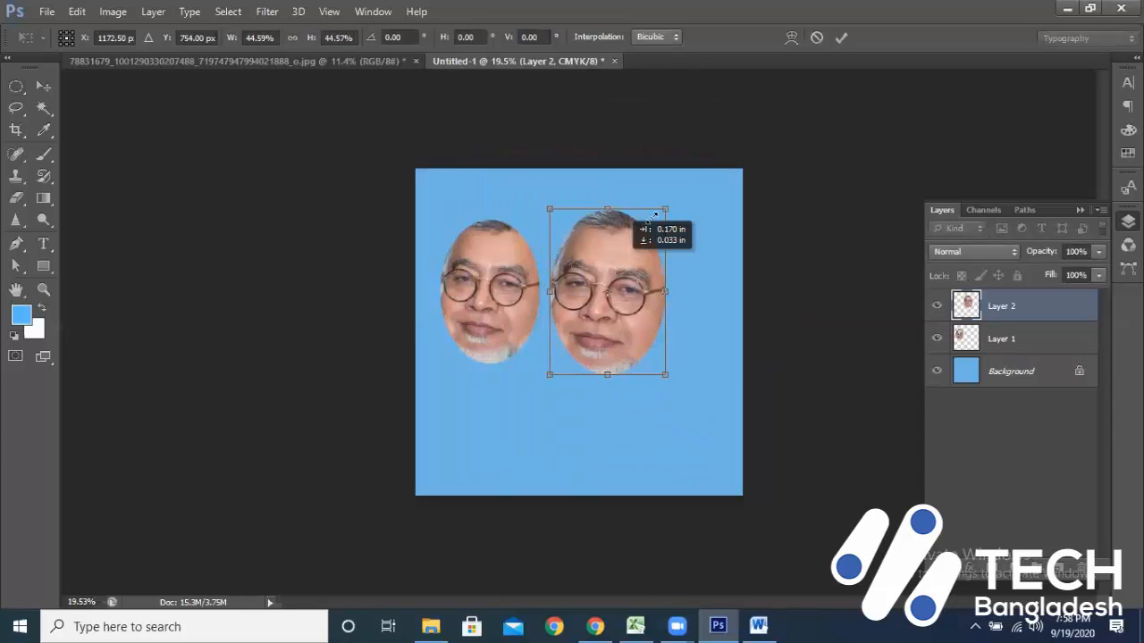
{"action": "left_click_drag", "start_coordinate": [663, 210], "coordinate": [661, 215]}
{"action": "left_click_drag", "start_coordinate": [553, 291], "coordinate": [560, 291]}
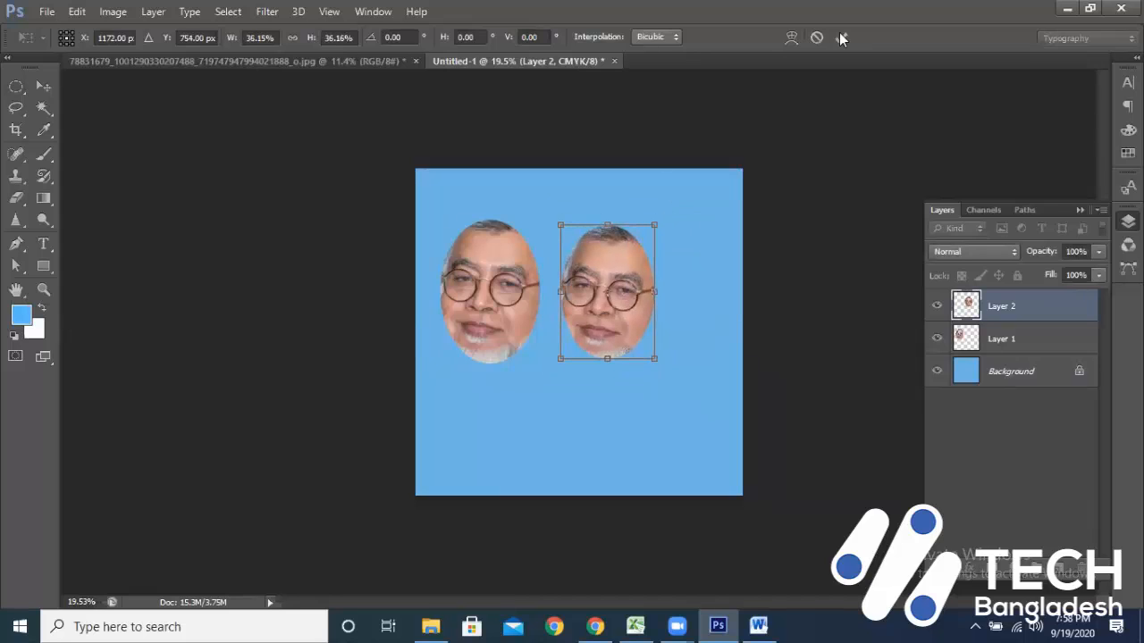
{"action": "left_click", "coordinate": [840, 37]}
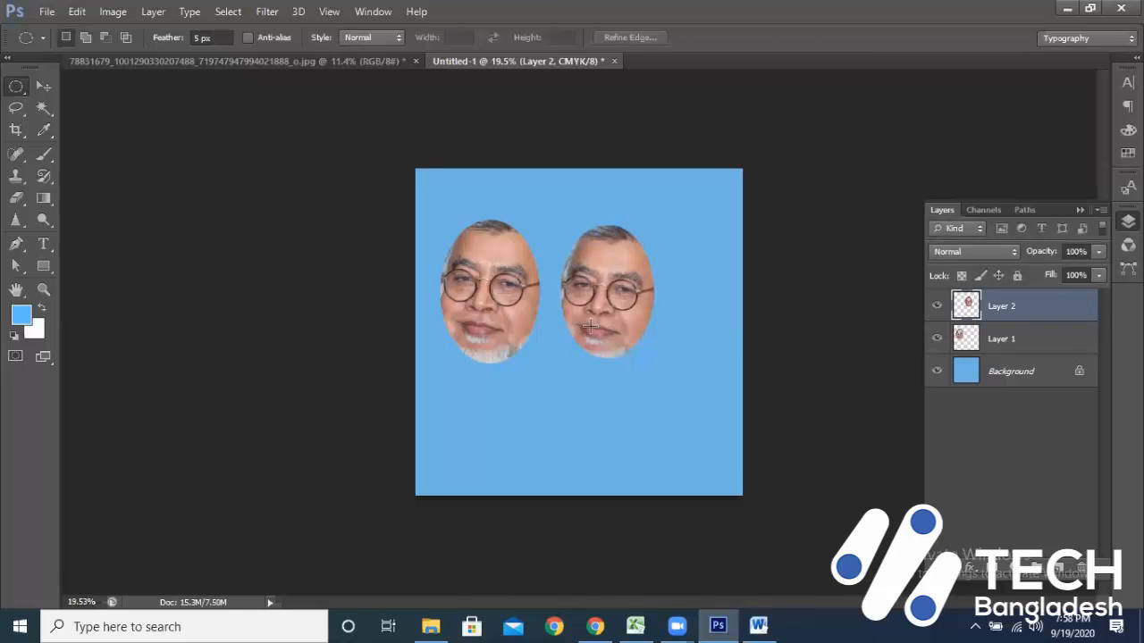
- Examine the facing edges of the new 0 px and 5 px feathered ovals up close on the blue background
{"action": "scroll", "coordinate": [590, 326], "scroll_direction": "up", "scroll_amount": 2}
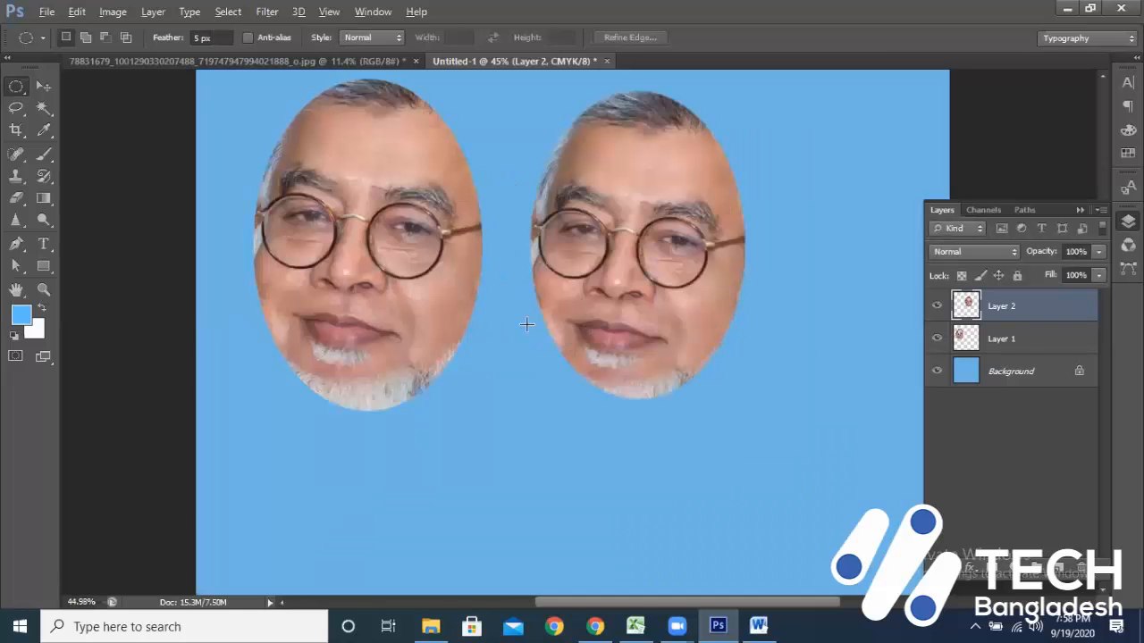
{"action": "scroll", "coordinate": [442, 248], "scroll_direction": "up", "scroll_amount": 3}
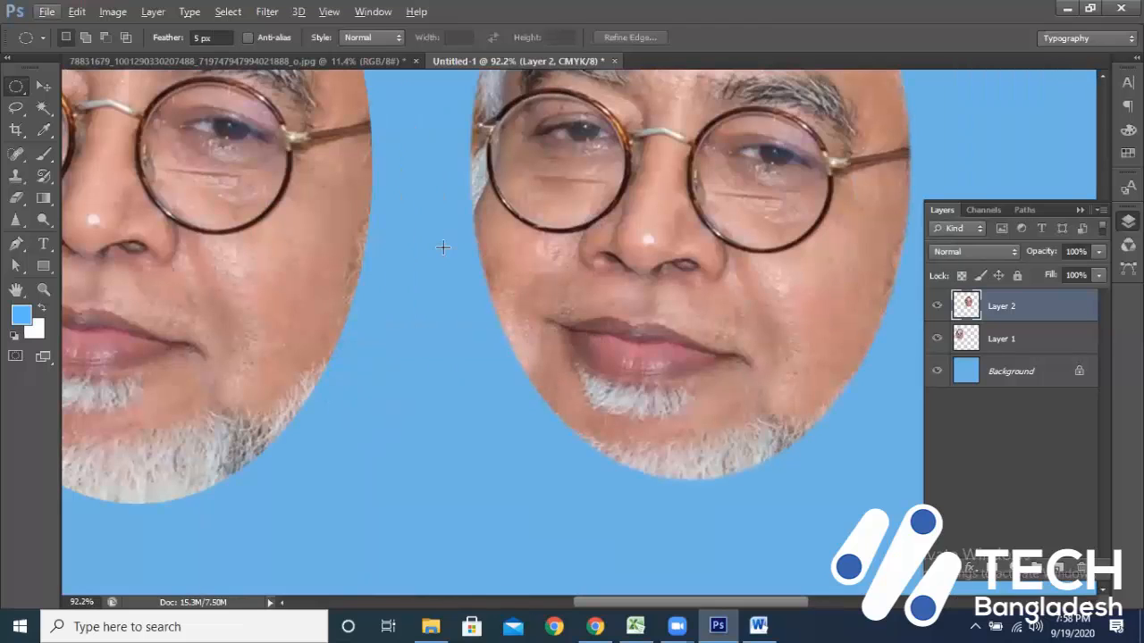
{"action": "scroll", "coordinate": [442, 247], "scroll_direction": "up", "scroll_amount": 4}
{"action": "left_click_drag", "start_coordinate": [405, 322], "coordinate": [560, 454]}
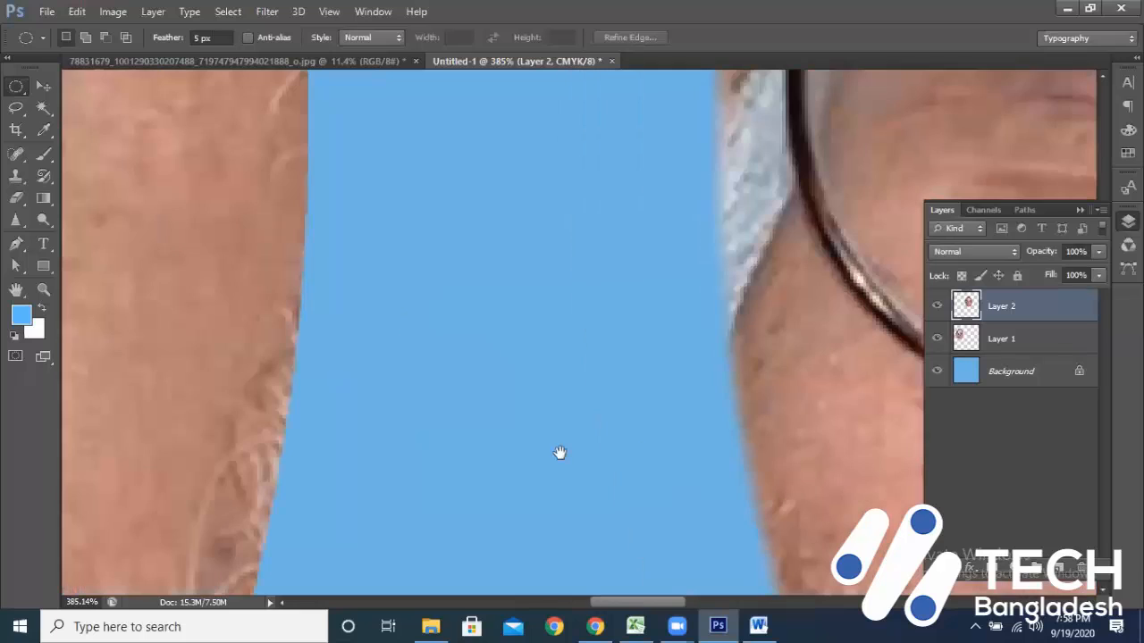
{"action": "scroll", "coordinate": [583, 403], "scroll_direction": "left", "scroll_amount": 2}
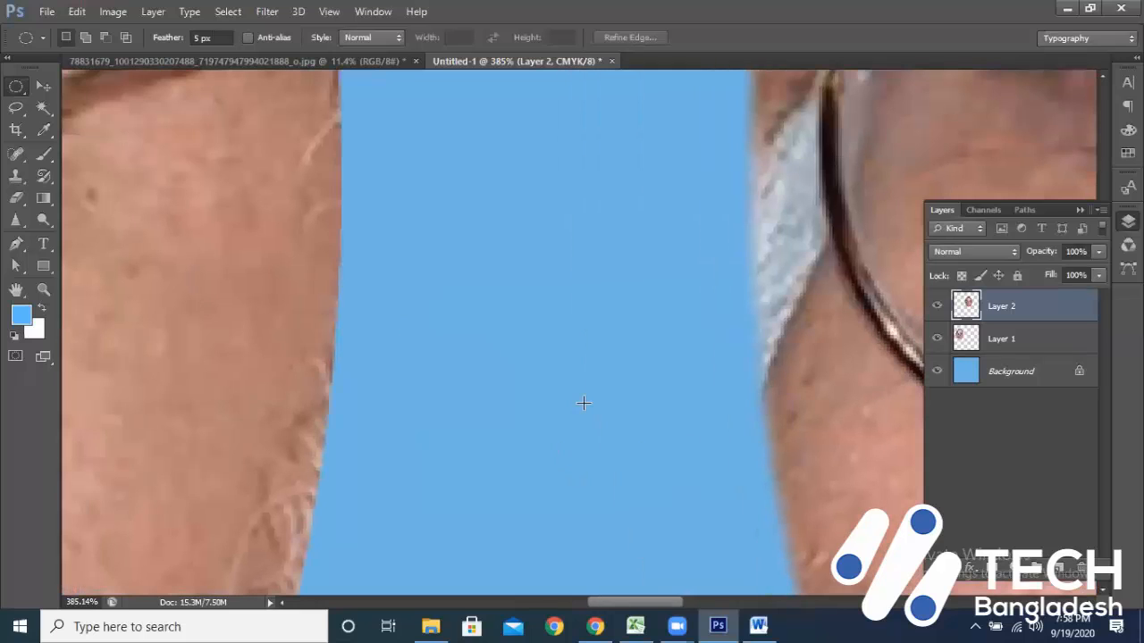
{"action": "scroll", "coordinate": [587, 405], "scroll_direction": "down", "scroll_amount": 2}
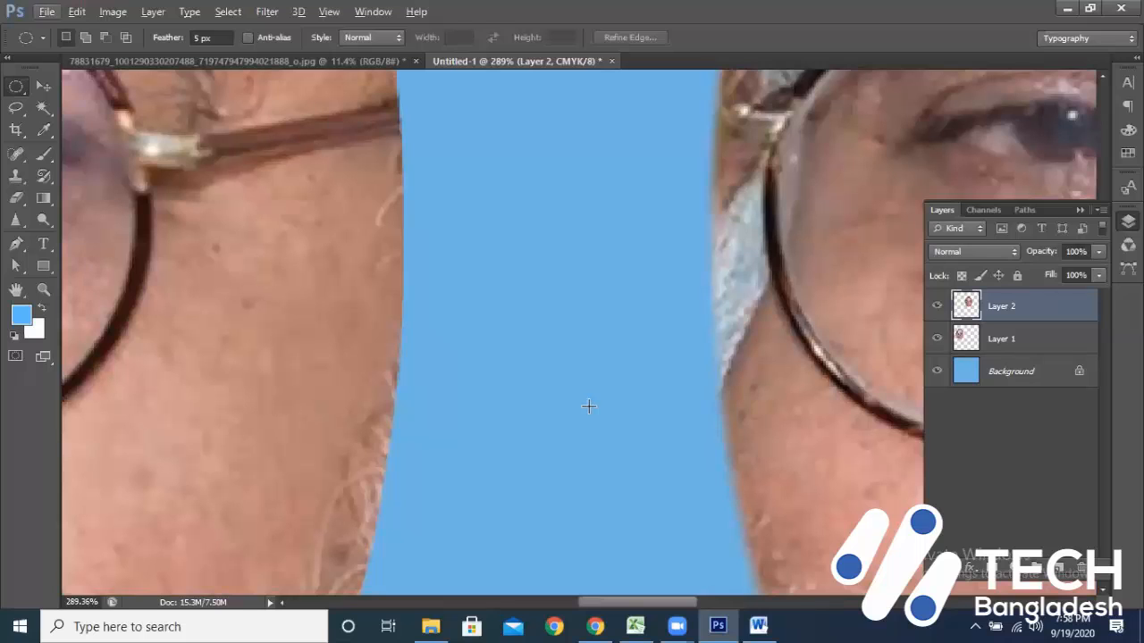
{"action": "scroll", "coordinate": [587, 406], "scroll_direction": "down", "scroll_amount": 3}
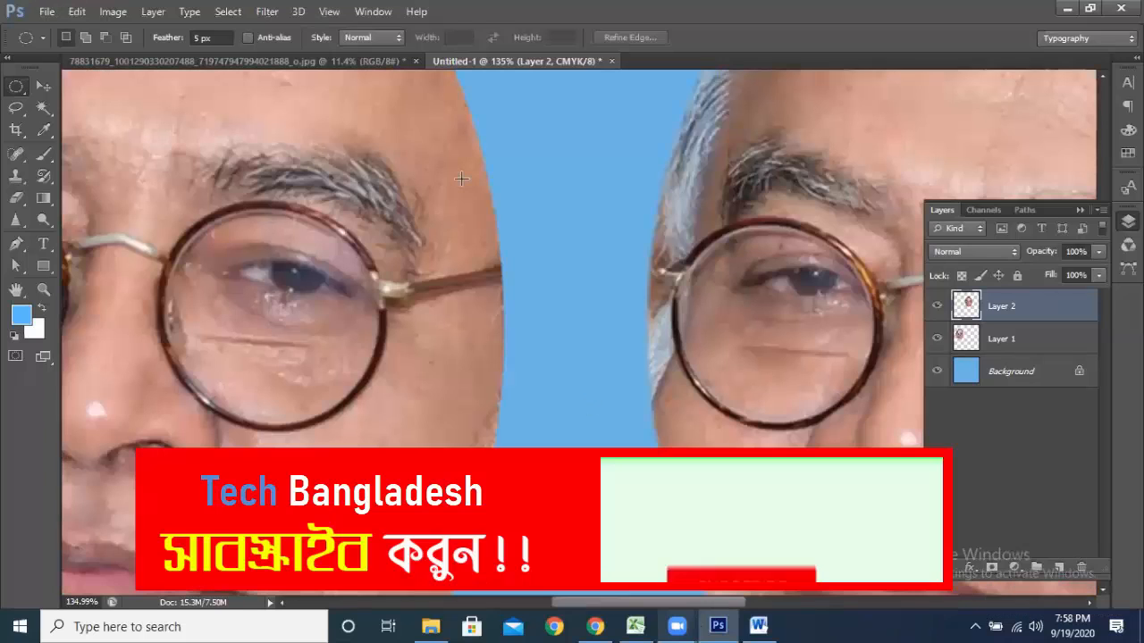
- In the portrait photo, set the Elliptical Marquee's Feather to 0 px
{"action": "left_click", "coordinate": [293, 64]}
{"action": "left_click", "coordinate": [183, 36]}
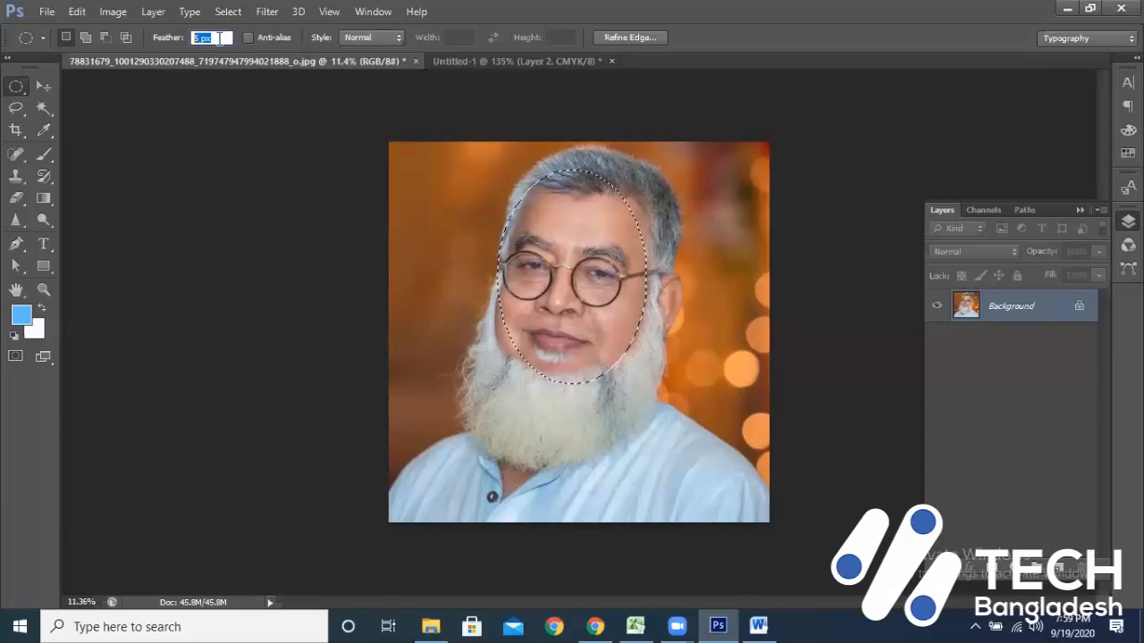
{"action": "left_click", "coordinate": [185, 41]}
{"action": "double_click", "coordinate": [193, 39]}
{"action": "type", "text": "0"}
- Clear the oval selection and draw a freehand Lasso selection around the face, beard and upper chest
{"action": "left_click", "coordinate": [15, 107]}
{"action": "left_click", "coordinate": [401, 453]}
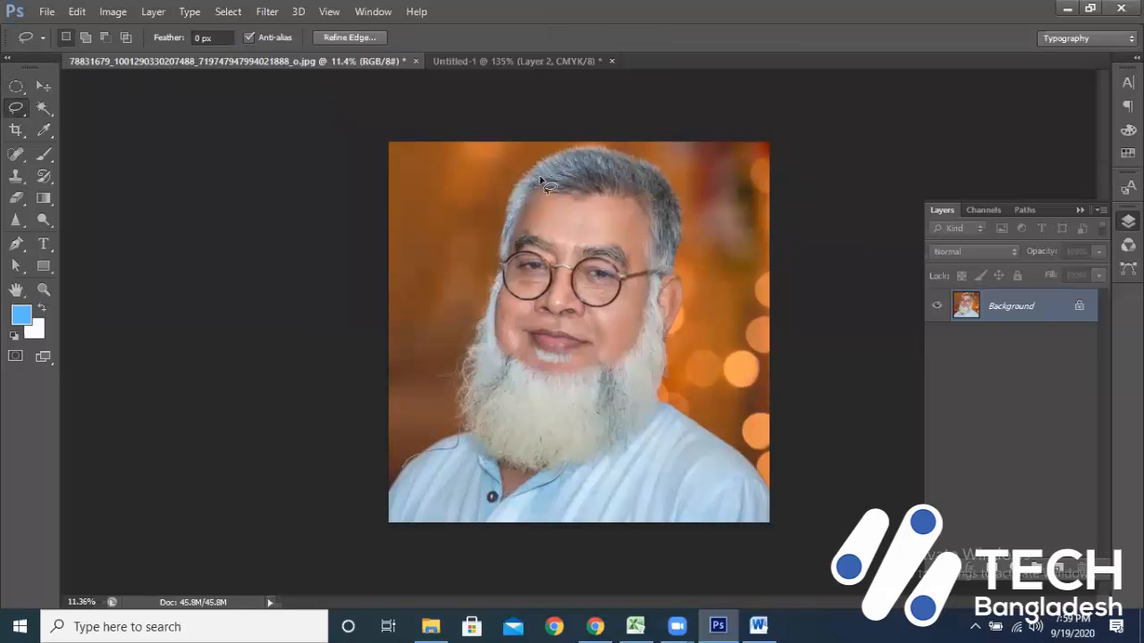
{"action": "mouse_move", "coordinate": [541, 183]}
{"action": "left_mouse_down"}
{"action": "mouse_move", "coordinate": [659, 364]}
{"action": "mouse_move", "coordinate": [675, 432]}
{"action": "mouse_move", "coordinate": [657, 499]}
{"action": "mouse_move", "coordinate": [544, 530]}
{"action": "mouse_move", "coordinate": [407, 467]}
{"action": "left_mouse_up"}
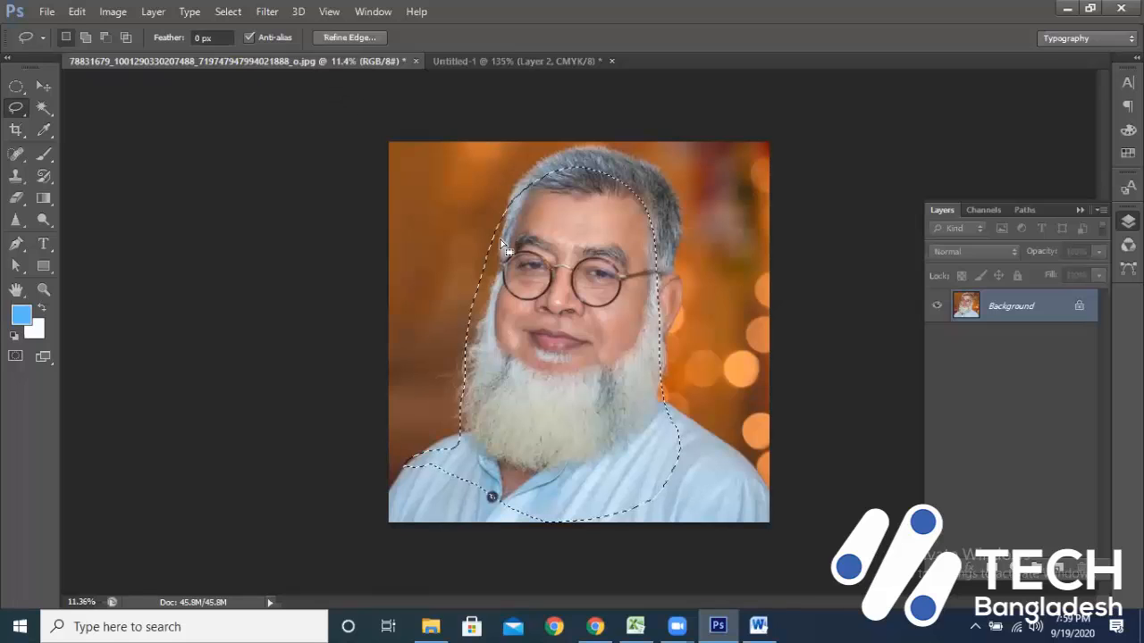
- Apply a feather to the existing freehand selection
{"action": "right_click", "coordinate": [575, 262]}
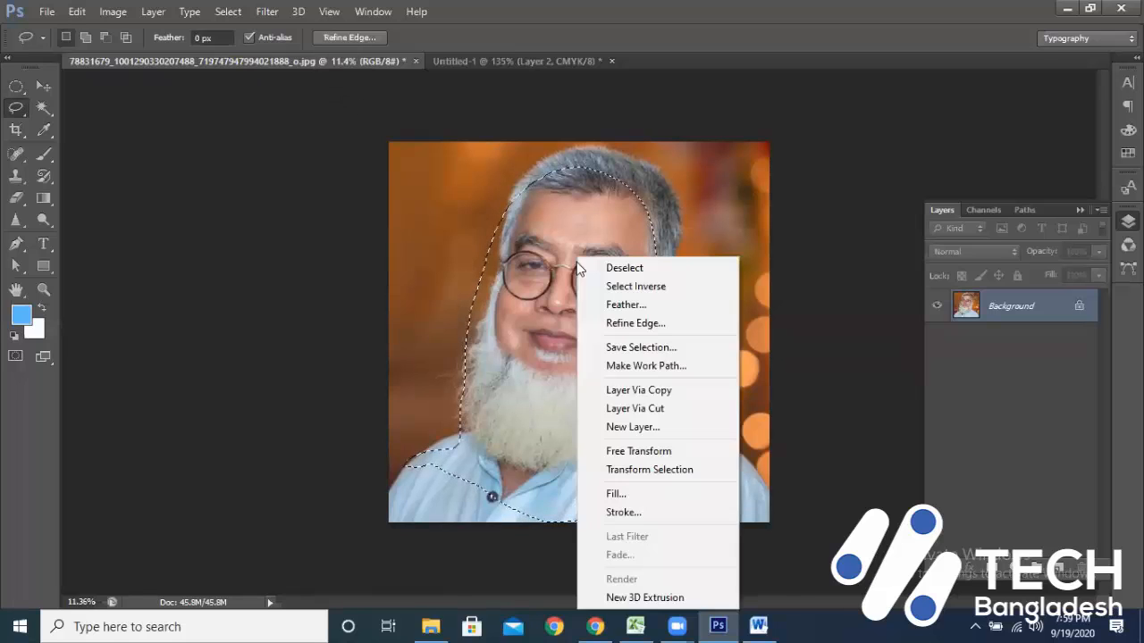
{"action": "left_click", "coordinate": [625, 304]}
{"action": "left_click", "coordinate": [658, 209]}
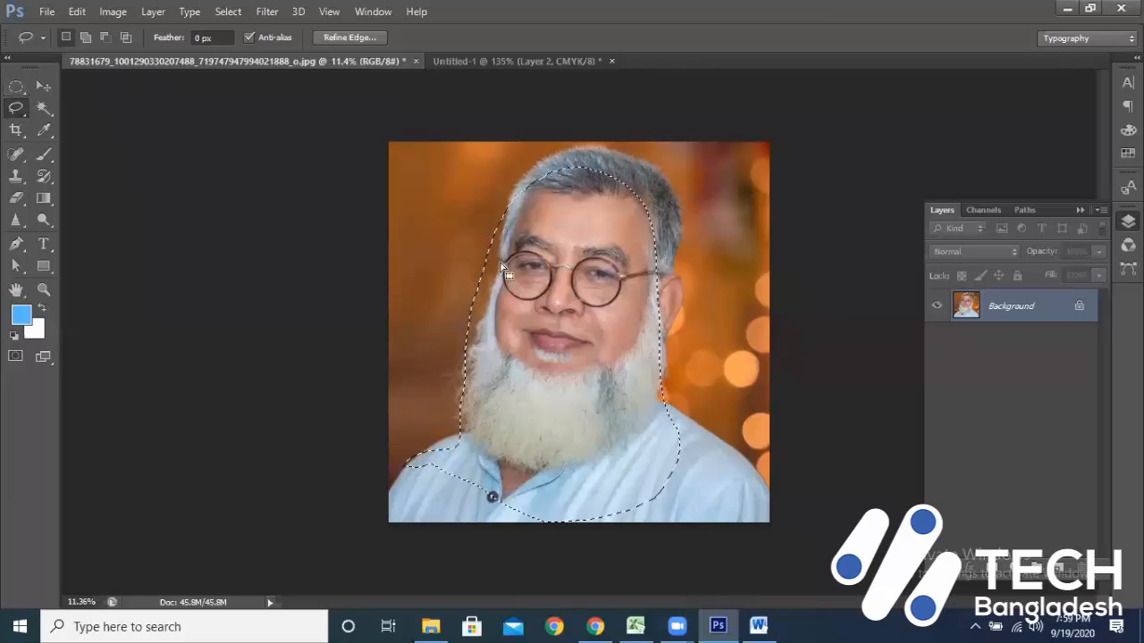
{"action": "right_click", "coordinate": [549, 258]}
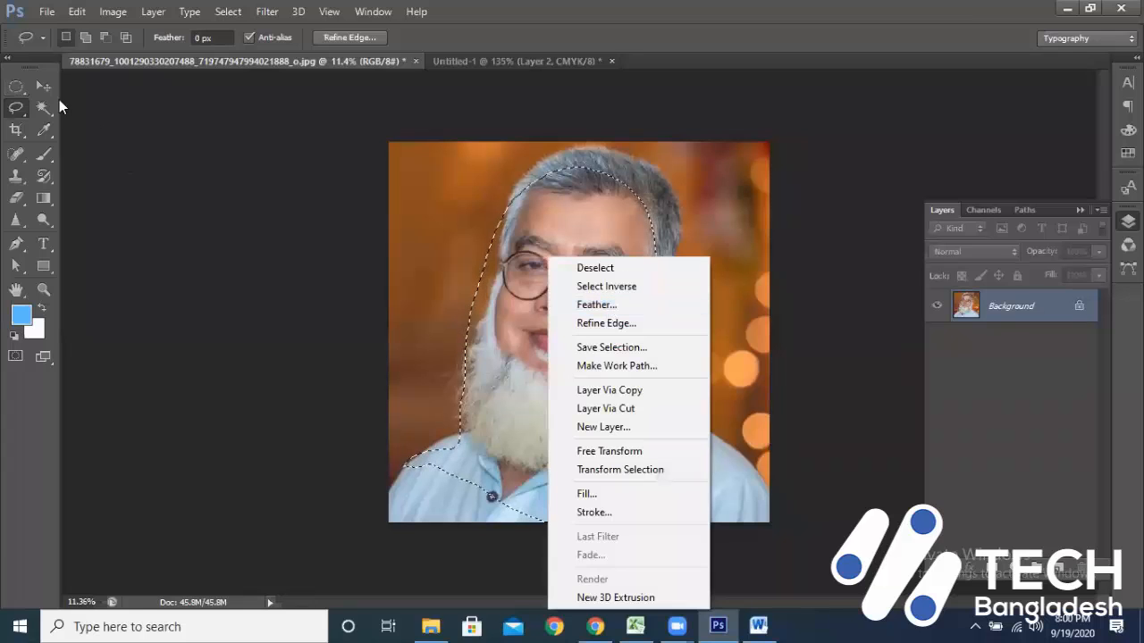
{"action": "left_click", "coordinate": [35, 79]}
{"action": "right_click", "coordinate": [536, 270]}
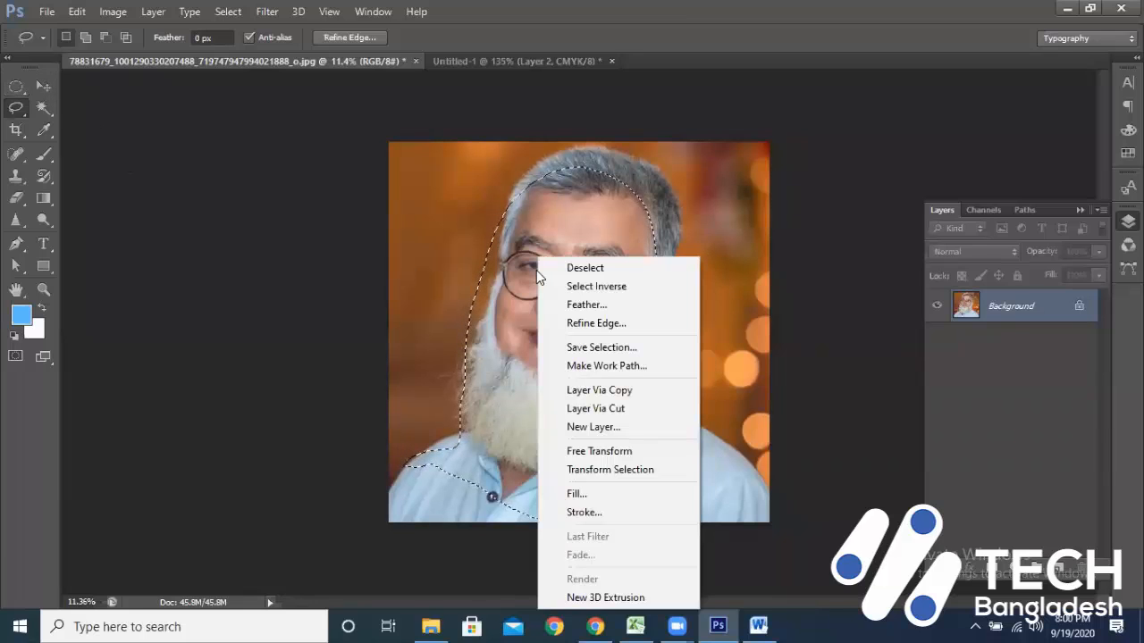
{"action": "left_click", "coordinate": [44, 84]}
{"action": "left_click", "coordinate": [43, 85]}
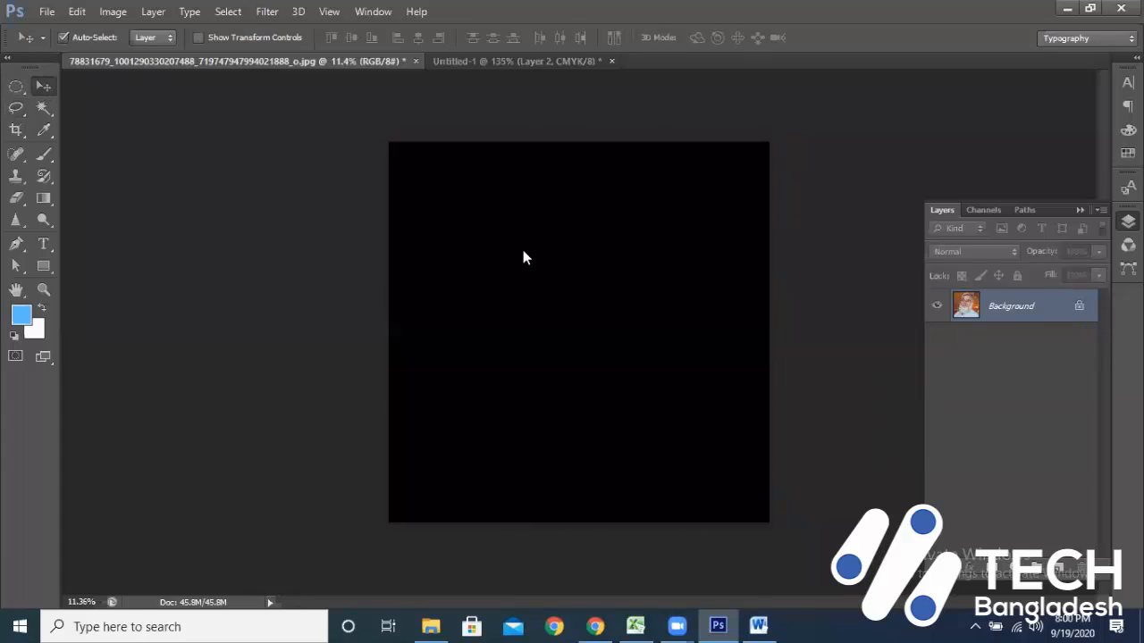
- With the Elliptical Marquee tool active, feather the freehand selection with a radius of 1.2 pixels
{"action": "left_click", "coordinate": [17, 87]}
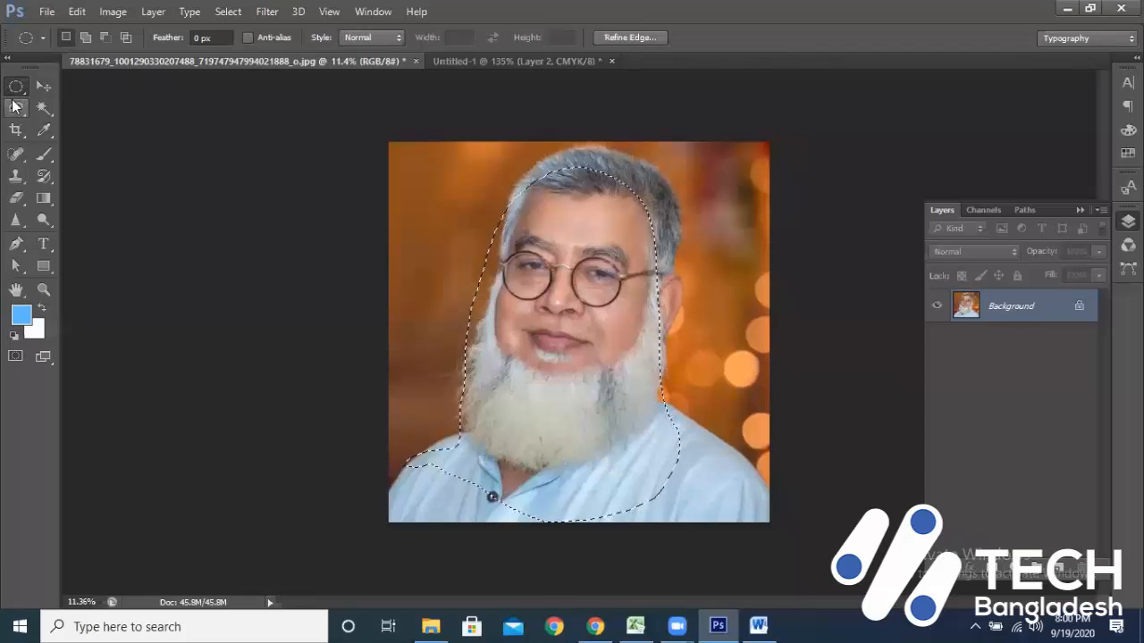
{"action": "right_click", "coordinate": [530, 271]}
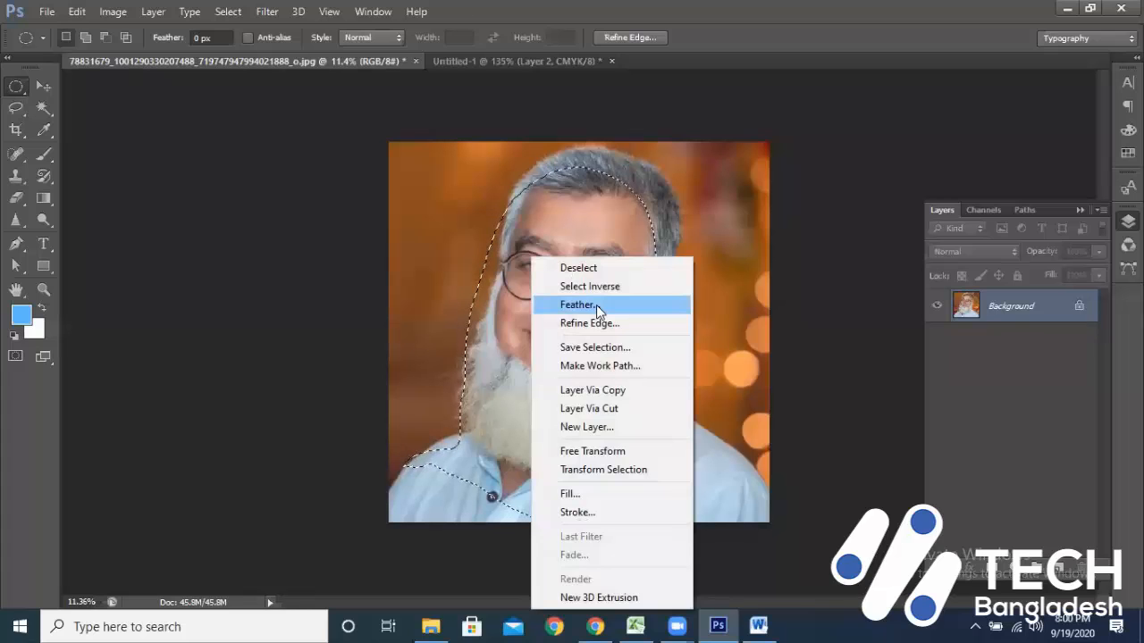
{"action": "left_click", "coordinate": [597, 305]}
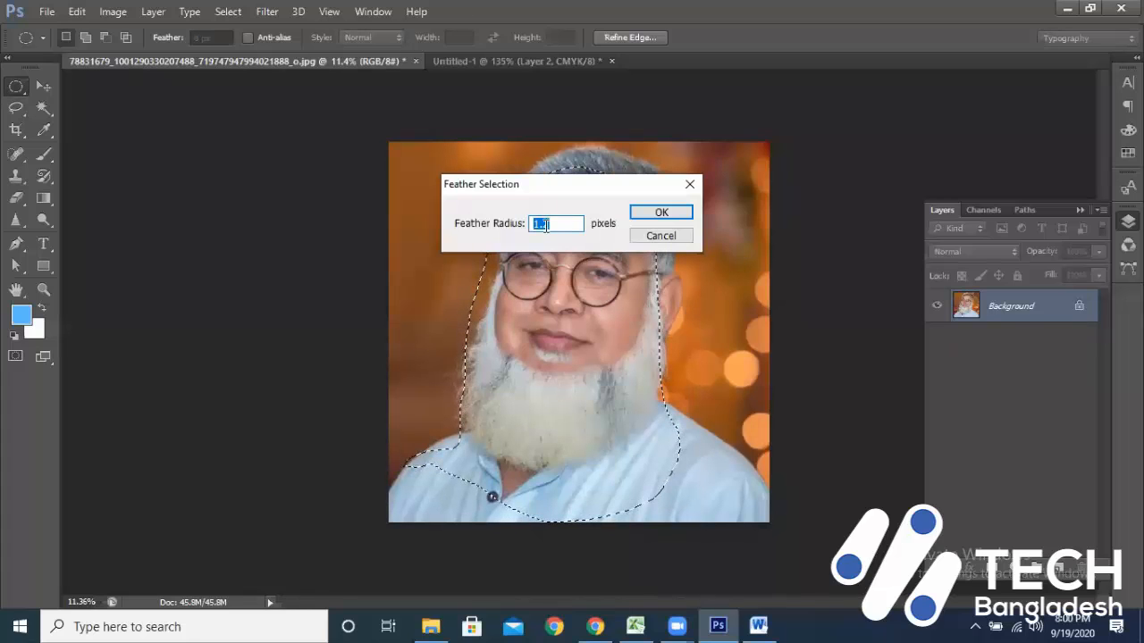
{"action": "left_click_drag", "start_coordinate": [568, 219], "coordinate": [515, 218]}
{"action": "left_click", "coordinate": [681, 214]}
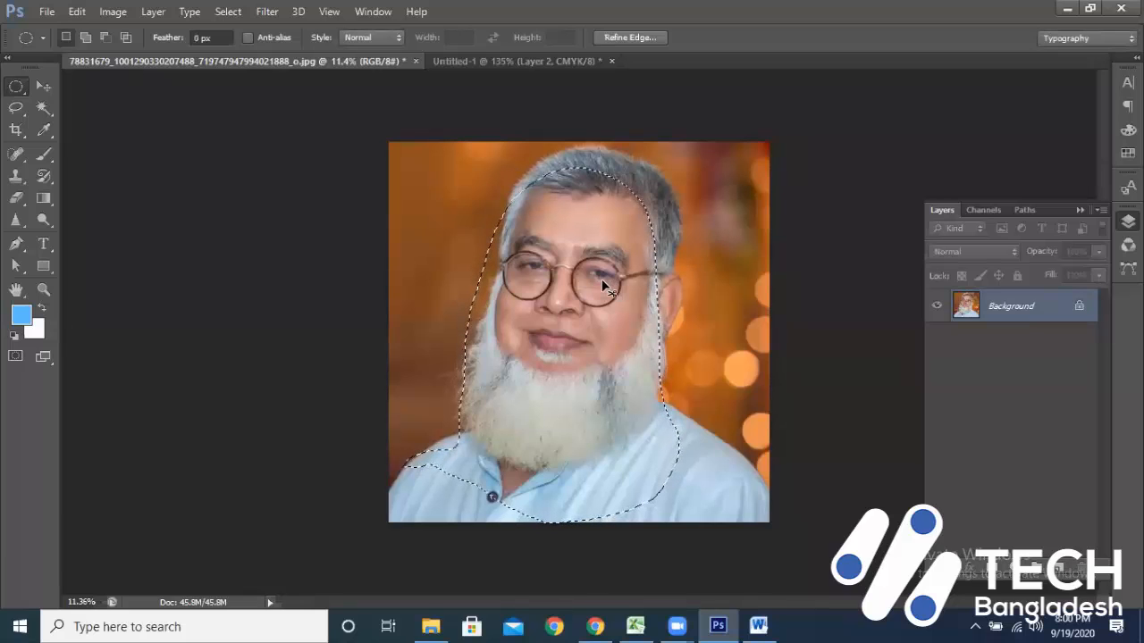
- Move the selected face cutout down and to the left within the portrait photo, and clear the selection
{"action": "left_click_drag", "start_coordinate": [610, 288], "coordinate": [611, 412]}
{"action": "left_click_drag", "start_coordinate": [527, 341], "coordinate": [538, 310]}
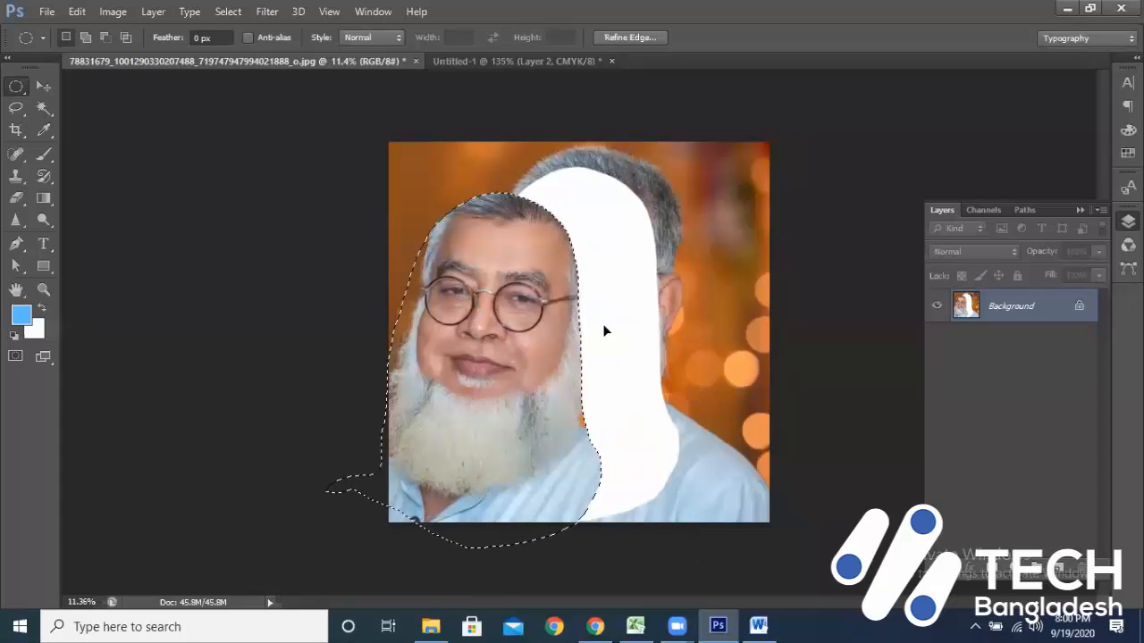
{"action": "key", "text": "ctrl+d"}
- Examine the moved cutout's right edge up close against the white gap, then view the whole portrait again
{"action": "key", "text": "ctrl+plus"}
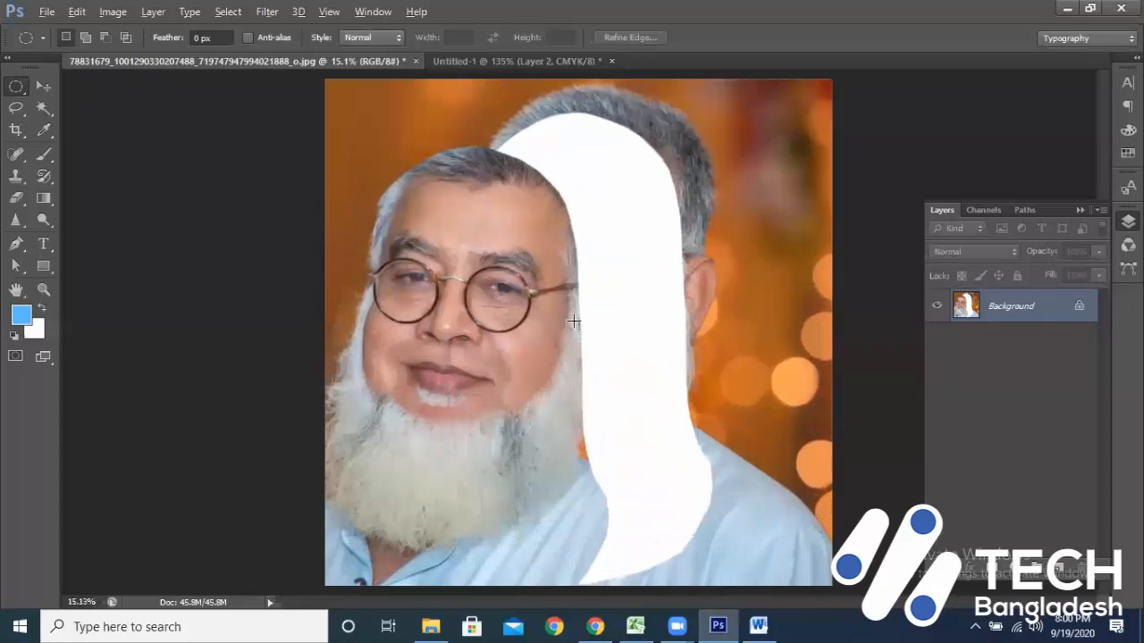
{"action": "scroll", "coordinate": [574, 321], "scroll_direction": "up", "scroll_amount": 7}
{"action": "scroll", "coordinate": [820, 283], "scroll_direction": "up", "scroll_amount": 5}
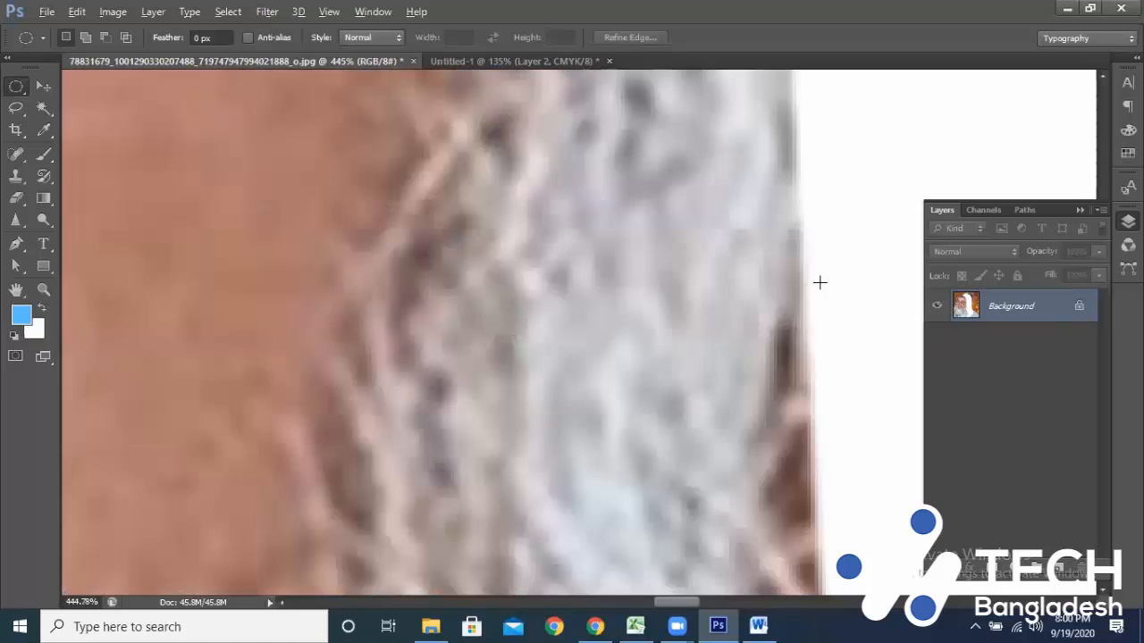
{"action": "scroll", "coordinate": [813, 282], "scroll_direction": "up", "scroll_amount": 4}
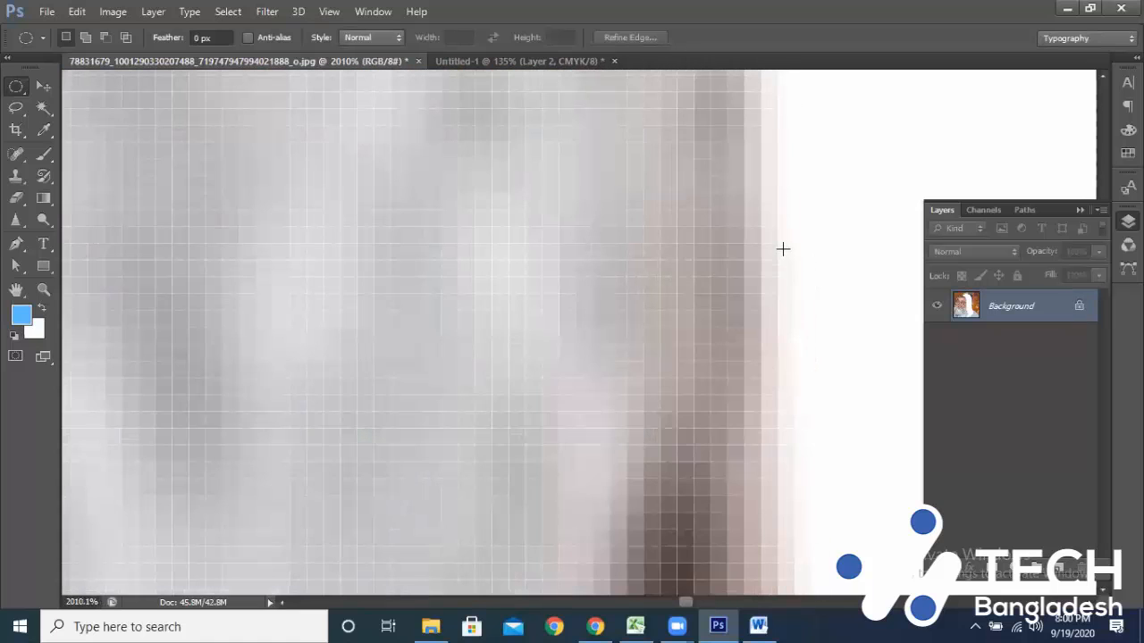
{"action": "scroll", "coordinate": [780, 248], "scroll_direction": "down", "scroll_amount": 1}
{"action": "scroll", "coordinate": [779, 243], "scroll_direction": "down", "scroll_amount": 5}
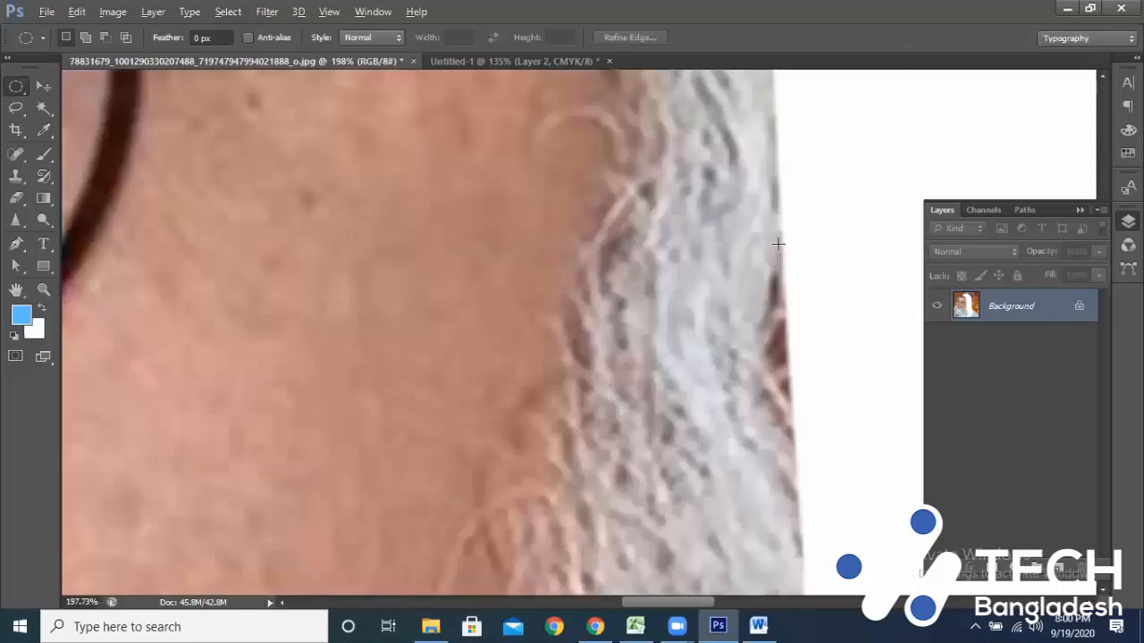
{"action": "scroll", "coordinate": [777, 243], "scroll_direction": "down", "scroll_amount": 5}
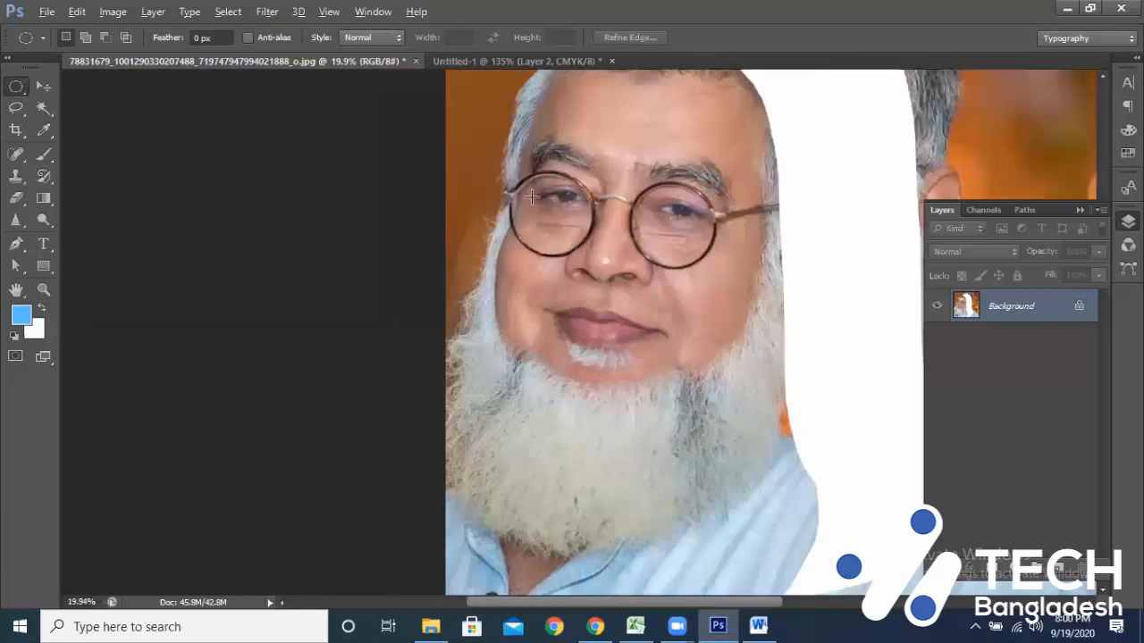
{"action": "scroll", "coordinate": [533, 198], "scroll_direction": "down", "scroll_amount": 2}
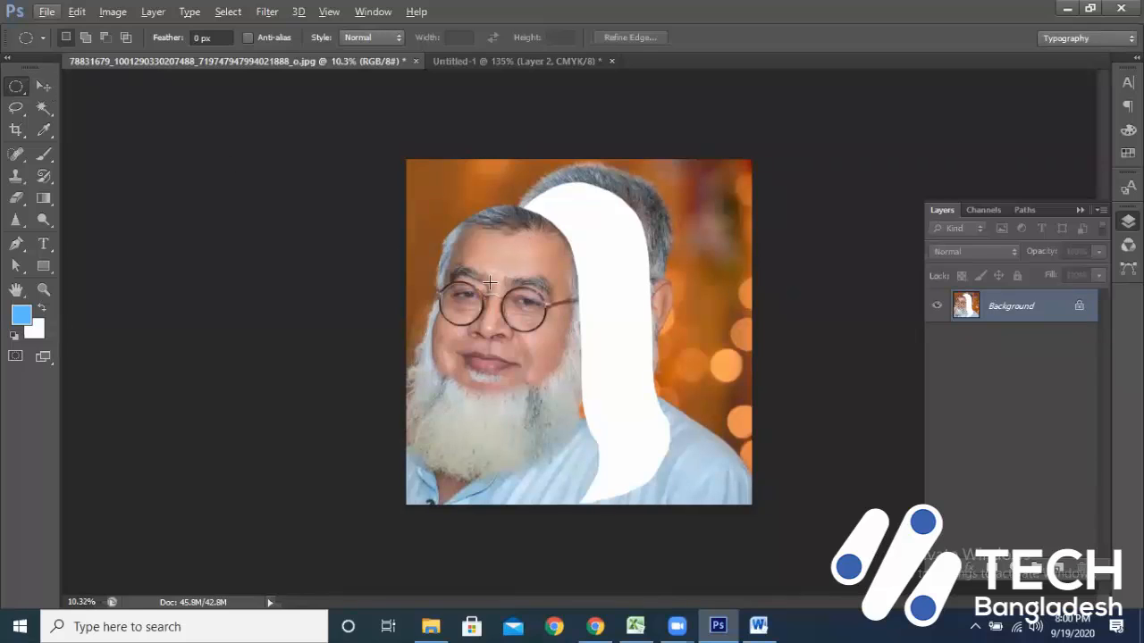
- Undo the deselection and the move of the face cutout in the portrait photo
{"action": "left_click_drag", "start_coordinate": [590, 286], "coordinate": [595, 289]}
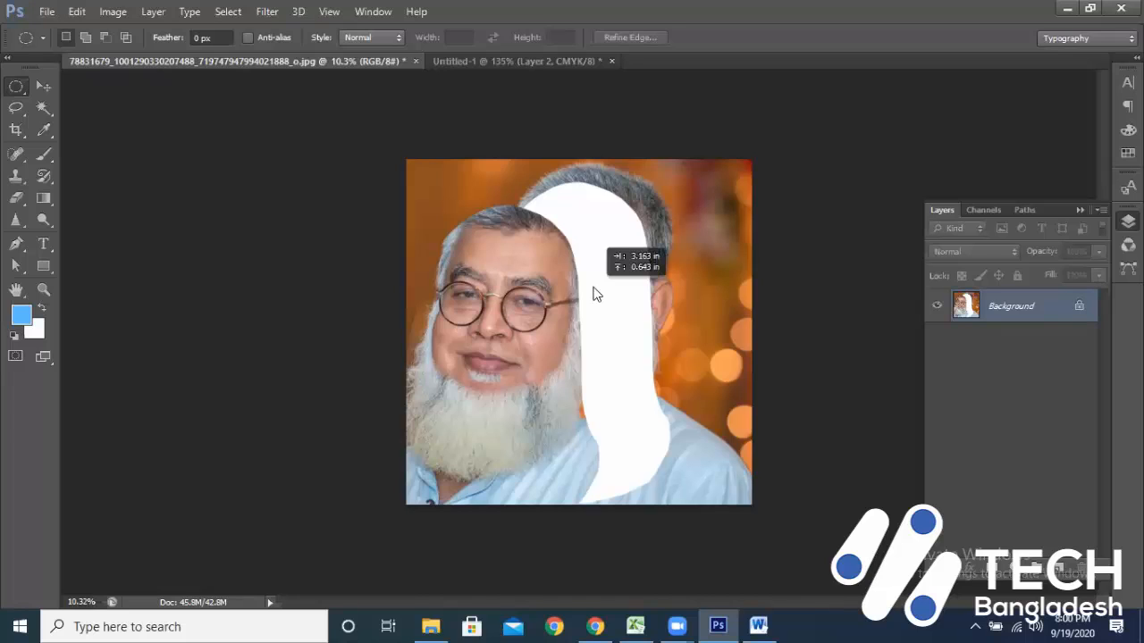
{"action": "left_click", "coordinate": [582, 247]}
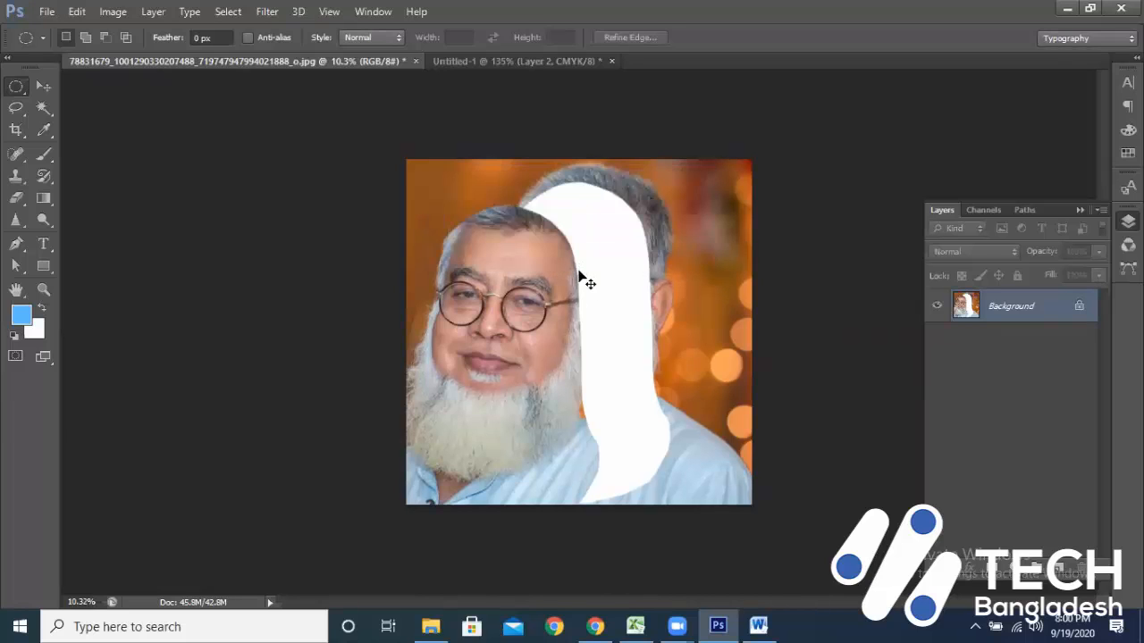
{"action": "key", "text": "ctrl+alt+z"}
{"action": "key", "text": "ctrl+alt+z"}
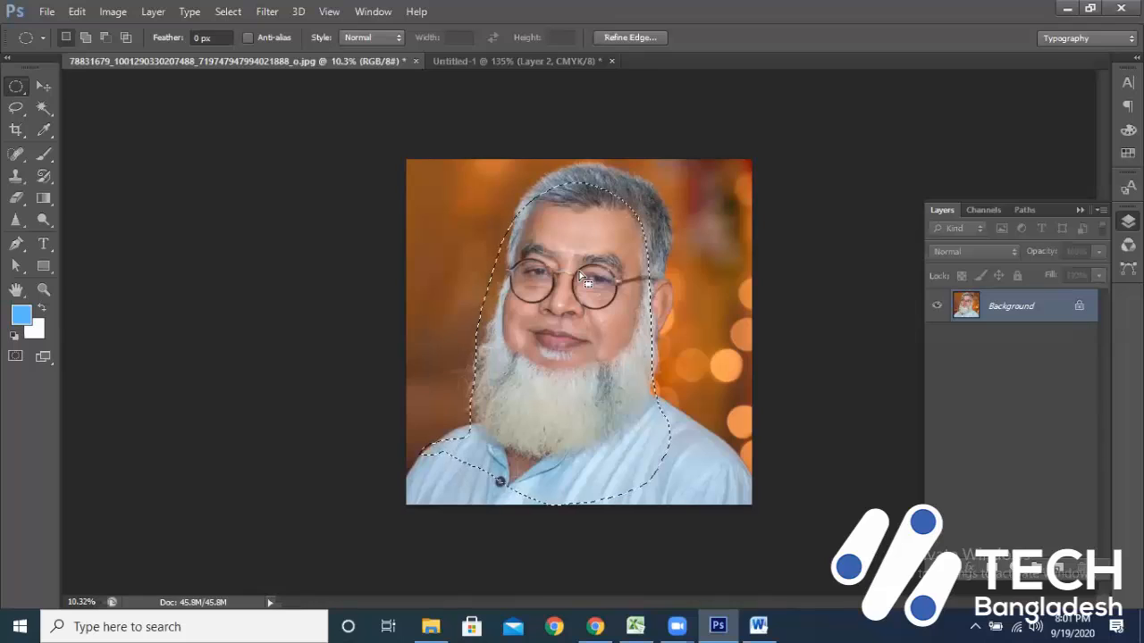
- Feather the restored freehand selection with a radius of 10 pixels
{"action": "key", "text": "ctrl+d"}
{"action": "left_click", "coordinate": [204, 38]}
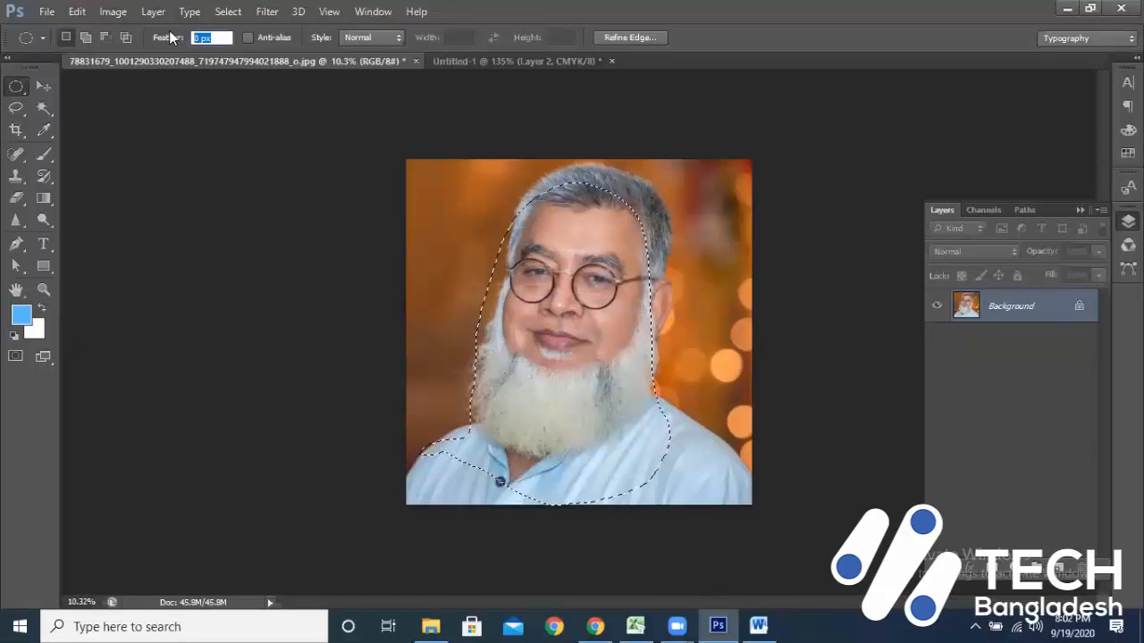
{"action": "right_click", "coordinate": [589, 271]}
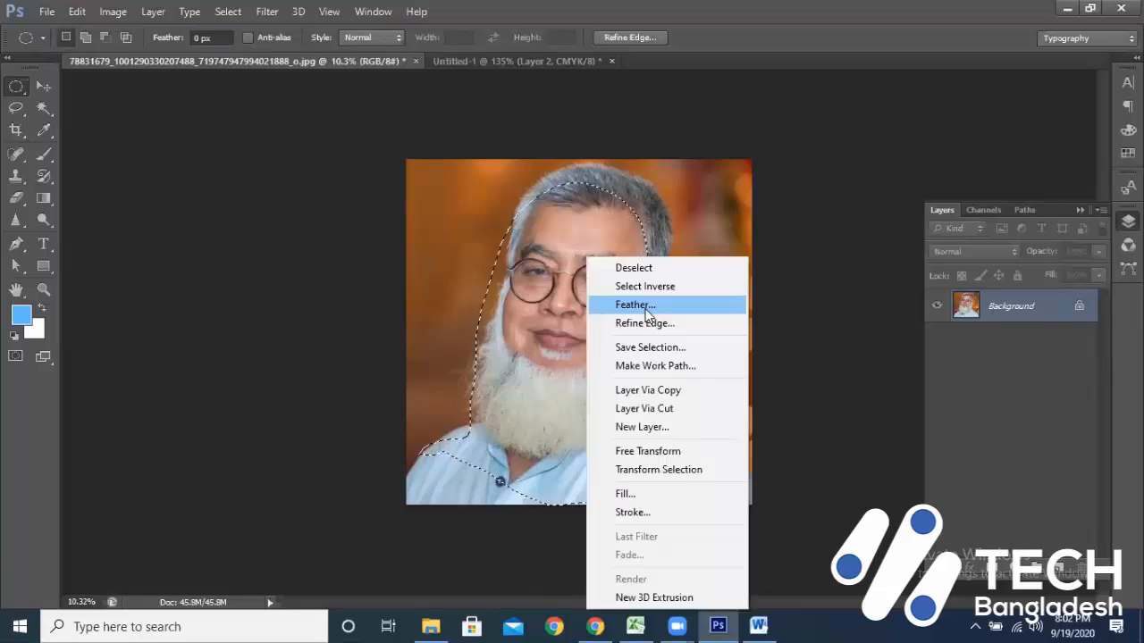
{"action": "left_click", "coordinate": [630, 302]}
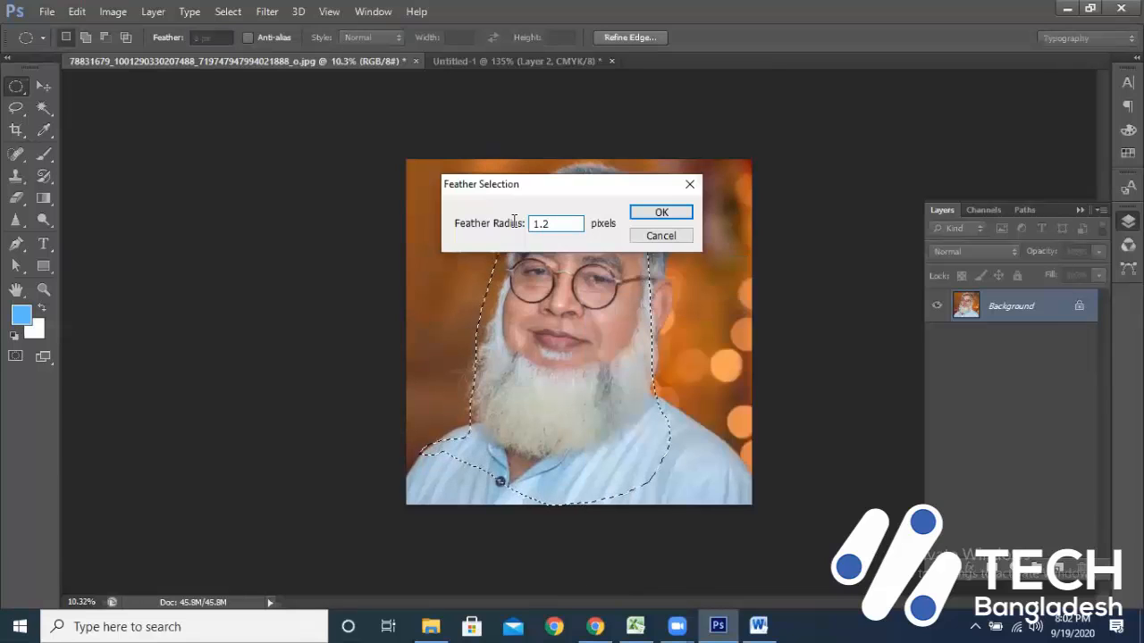
{"action": "type", "text": "10"}
{"action": "left_click", "coordinate": [669, 210]}
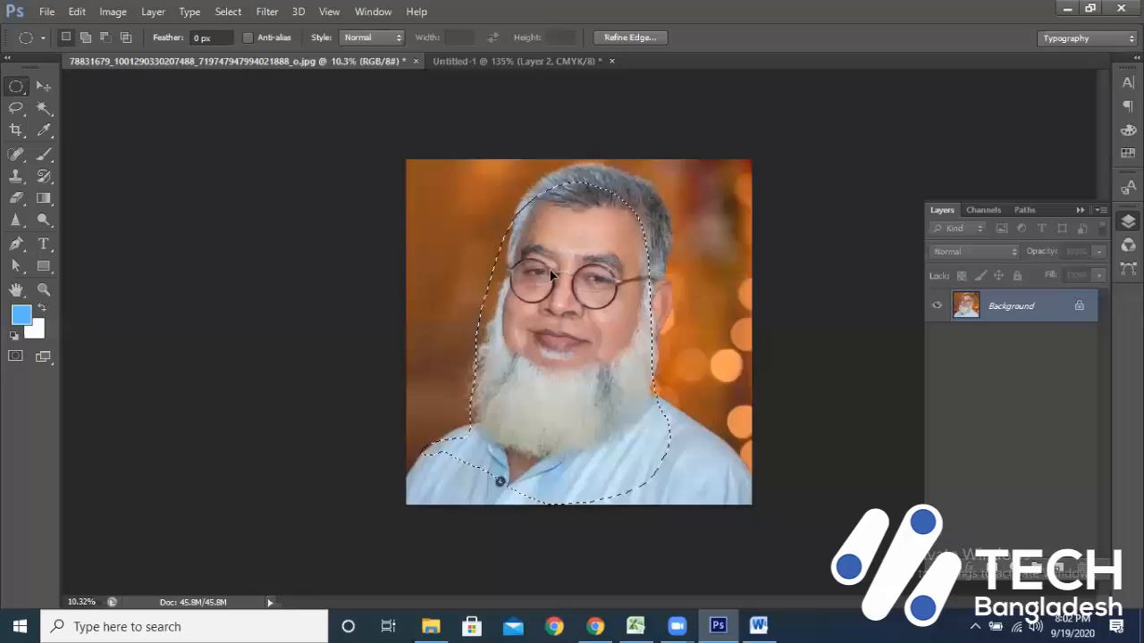
- Try moving the 10 px feathered cutout up and to the left to inspect its edge up close, and undo the move
{"action": "mouse_move", "coordinate": [598, 250]}
{"action": "left_mouse_down"}
{"action": "mouse_move", "coordinate": [545, 85]}
{"action": "mouse_move", "coordinate": [602, 242]}
{"action": "left_mouse_up"}
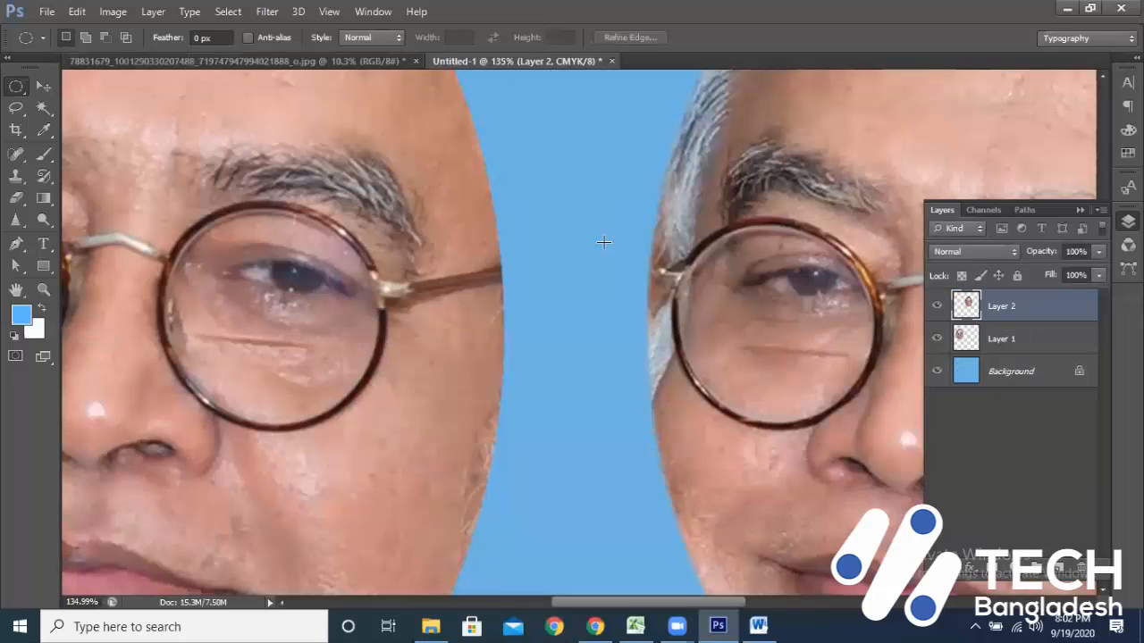
{"action": "left_click", "coordinate": [241, 63]}
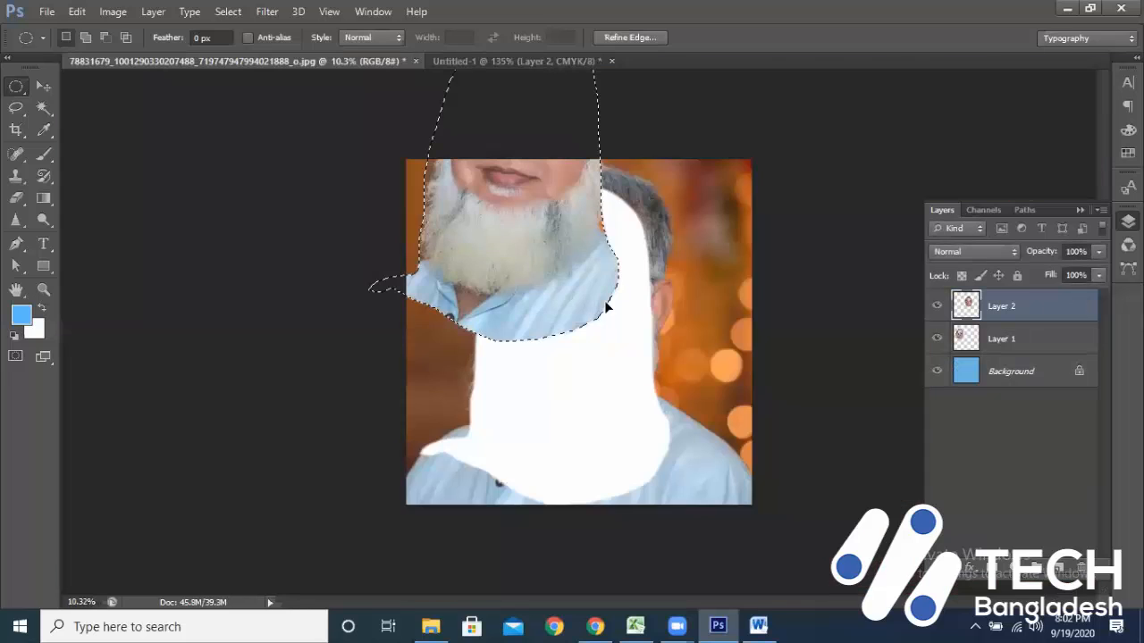
{"action": "scroll", "coordinate": [607, 302], "scroll_direction": "up", "scroll_amount": 2}
{"action": "scroll", "coordinate": [606, 302], "scroll_direction": "up", "scroll_amount": 2}
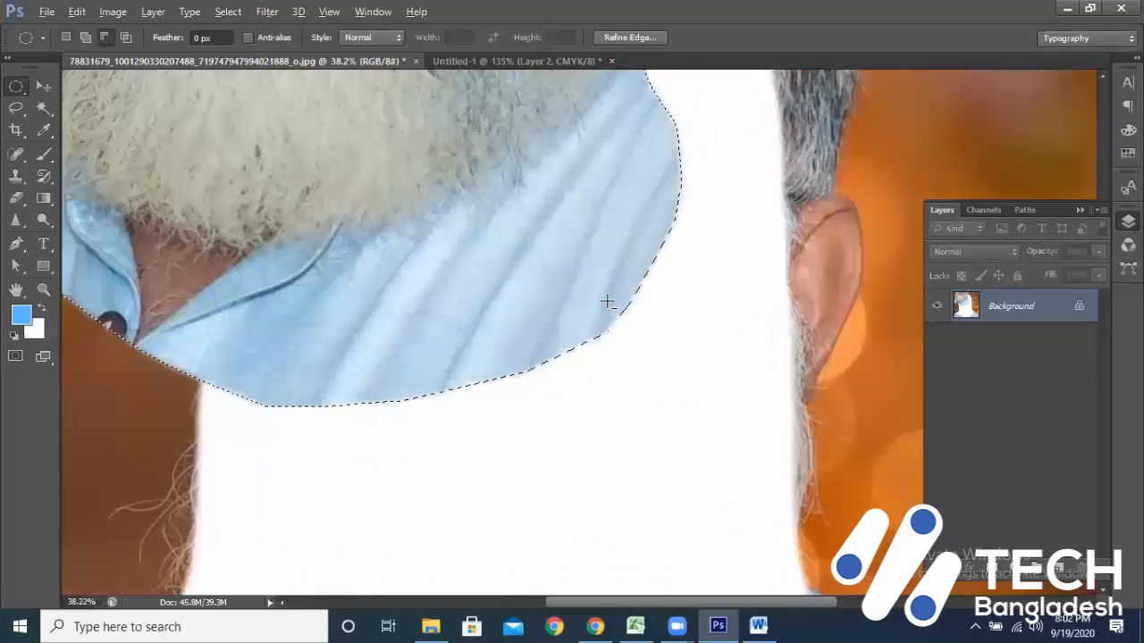
{"action": "scroll", "coordinate": [606, 302], "scroll_direction": "up", "scroll_amount": 2}
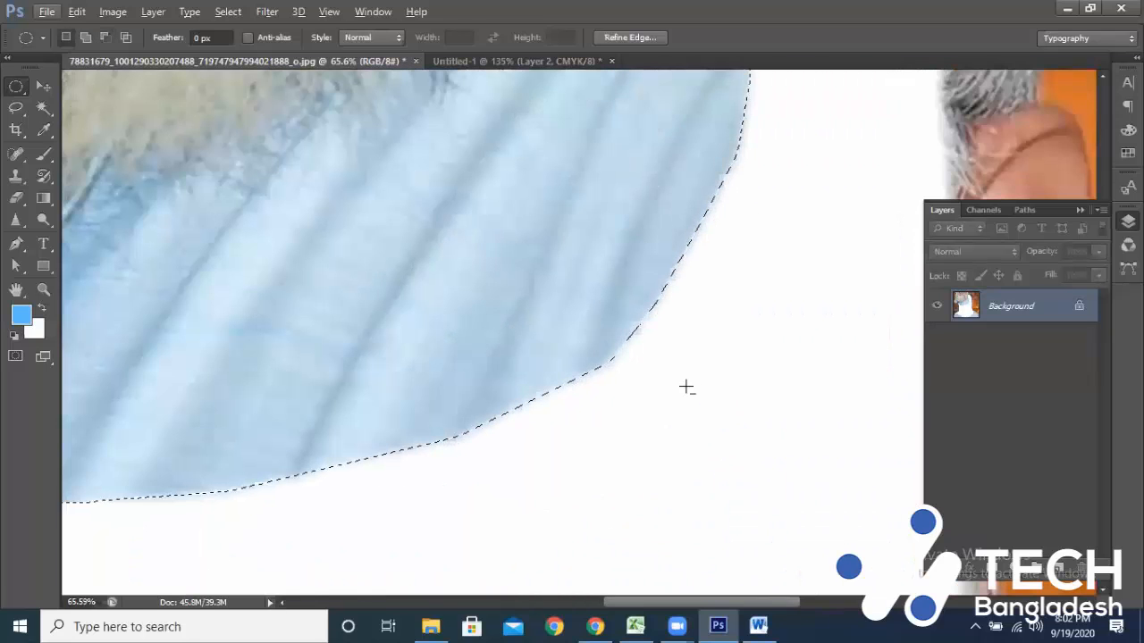
{"action": "scroll", "coordinate": [679, 385], "scroll_direction": "down", "scroll_amount": 2}
{"action": "scroll", "coordinate": [677, 385], "scroll_direction": "down", "scroll_amount": 4}
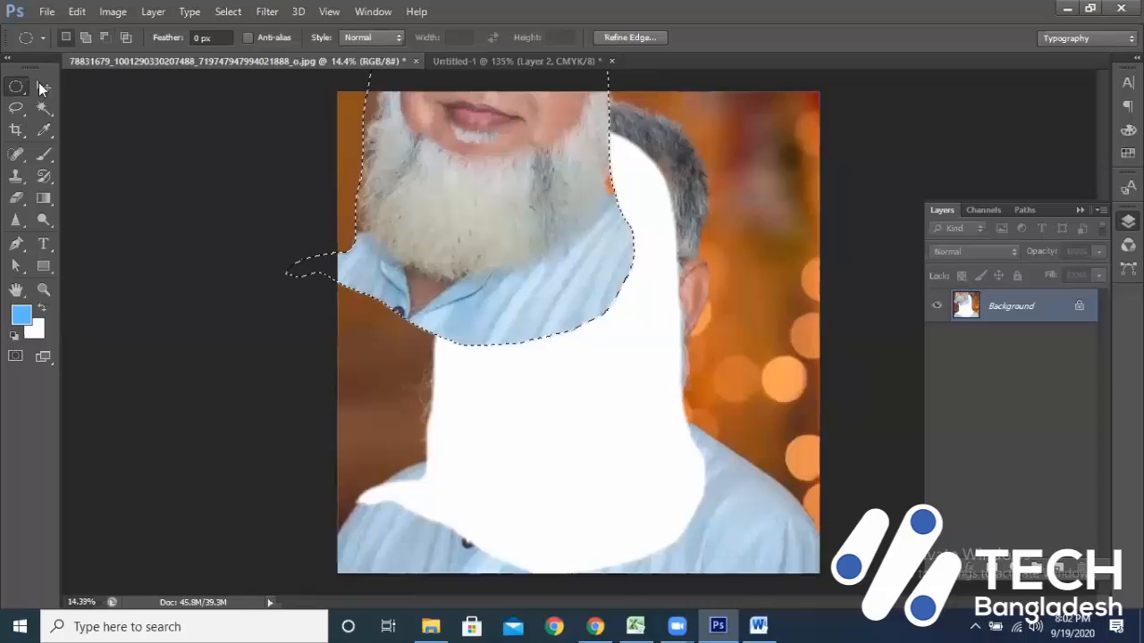
{"action": "key", "text": "v"}
{"action": "key", "text": "ctrl+z"}
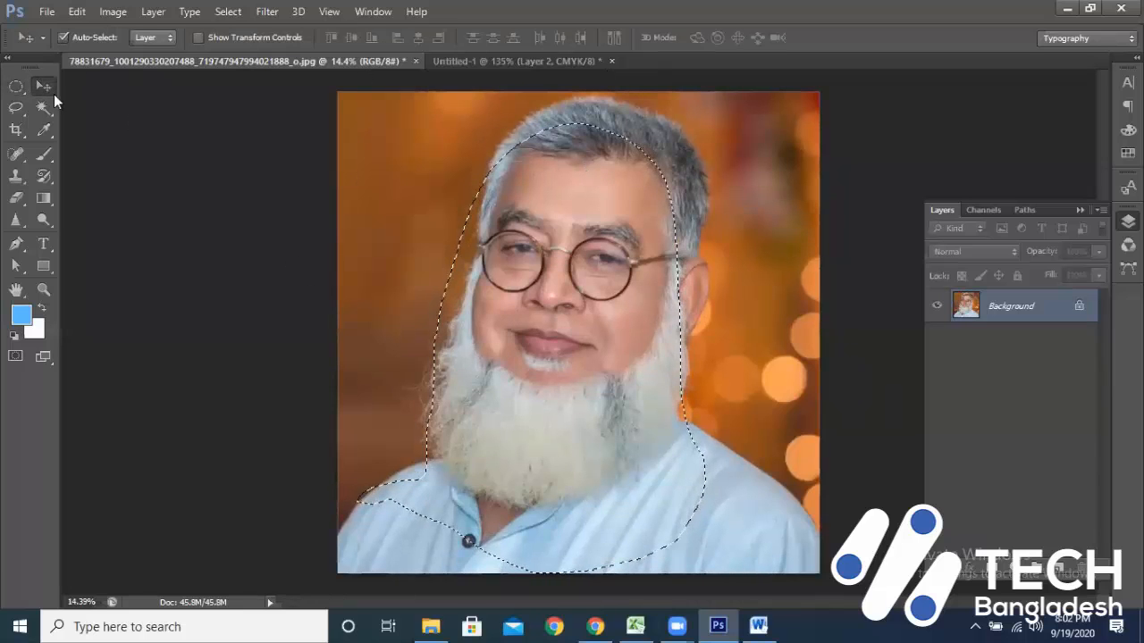
- Feather the freehand selection around the man's face and beard with a radius of 50 pixels
{"action": "left_click", "coordinate": [14, 87]}
{"action": "right_click", "coordinate": [586, 266]}
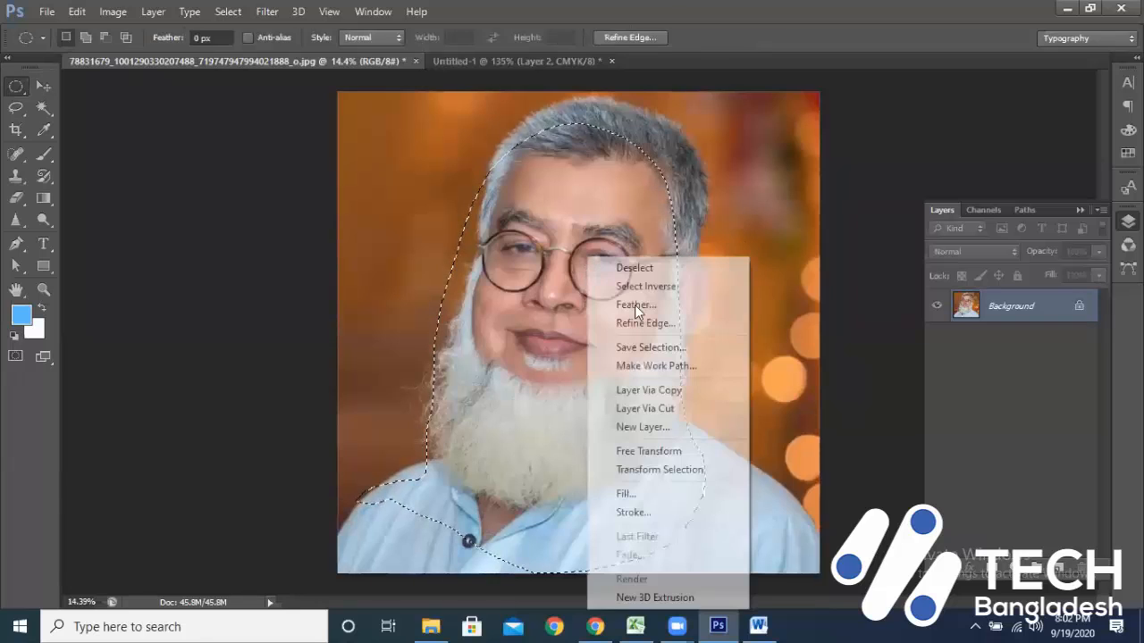
{"action": "left_click", "coordinate": [635, 306]}
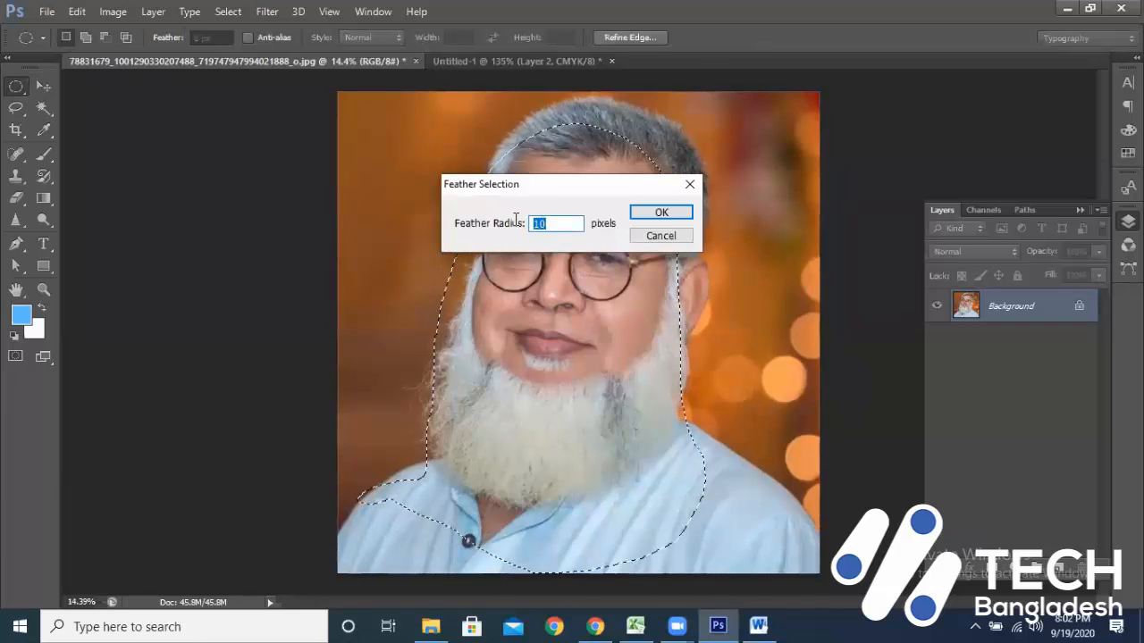
{"action": "type", "text": "50"}
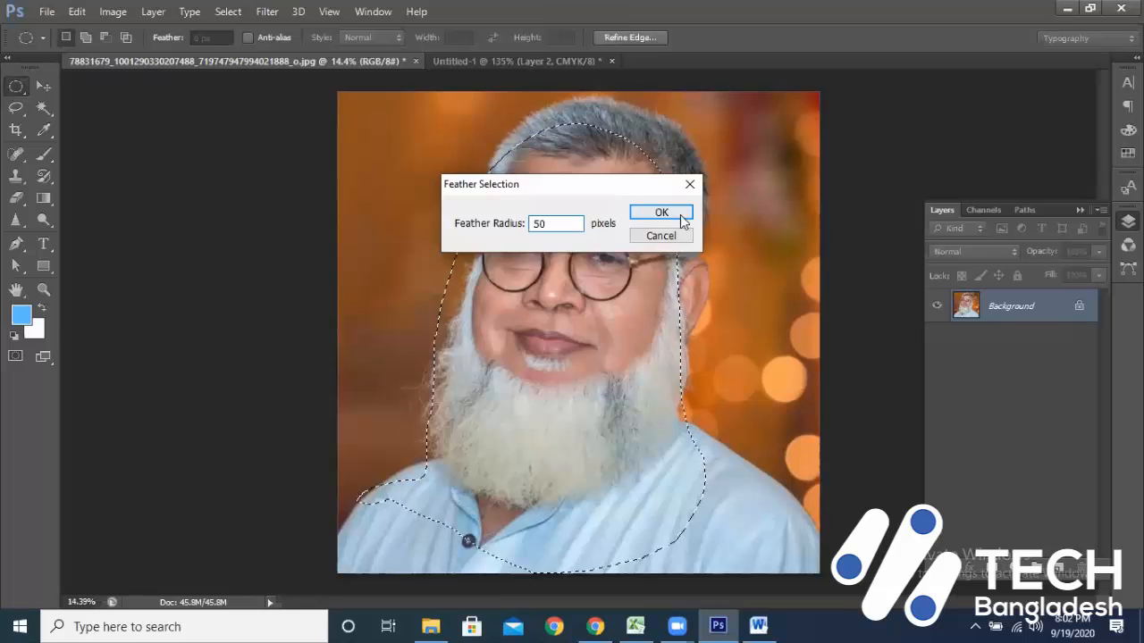
{"action": "left_click", "coordinate": [677, 217]}
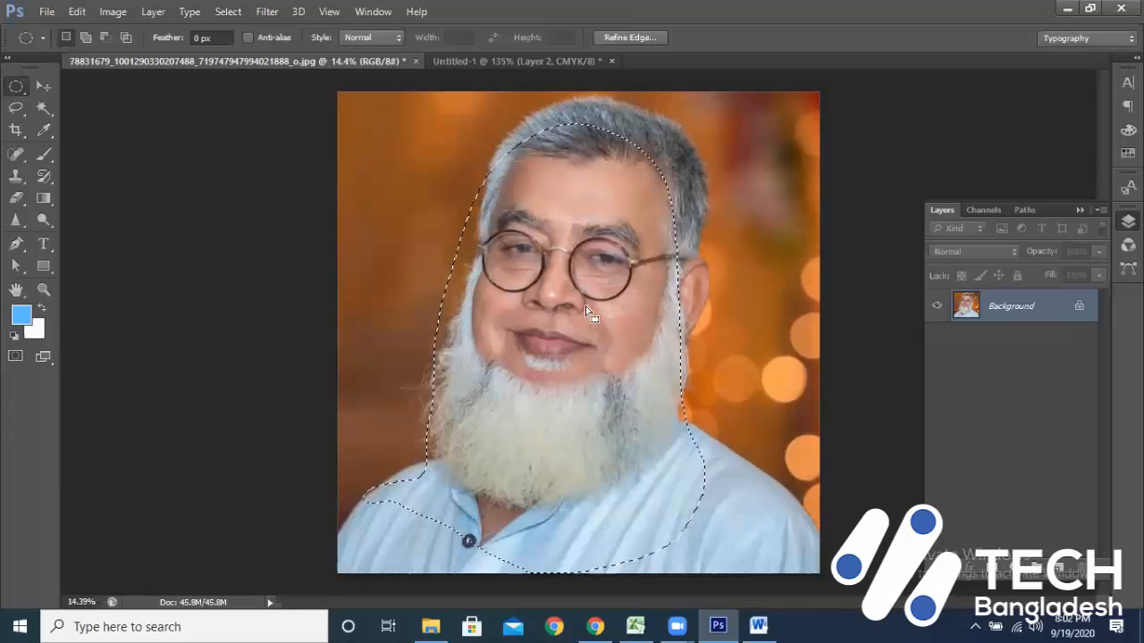
- Copy the feathered cutout into the Untitled-1 document, scale it to about 28%, and place it below the second oval face
{"action": "mouse_move", "coordinate": [584, 304]}
{"action": "left_mouse_down"}
{"action": "mouse_move", "coordinate": [612, 367]}
{"action": "mouse_move", "coordinate": [472, 74]}
{"action": "mouse_move", "coordinate": [592, 288]}
{"action": "left_mouse_up"}
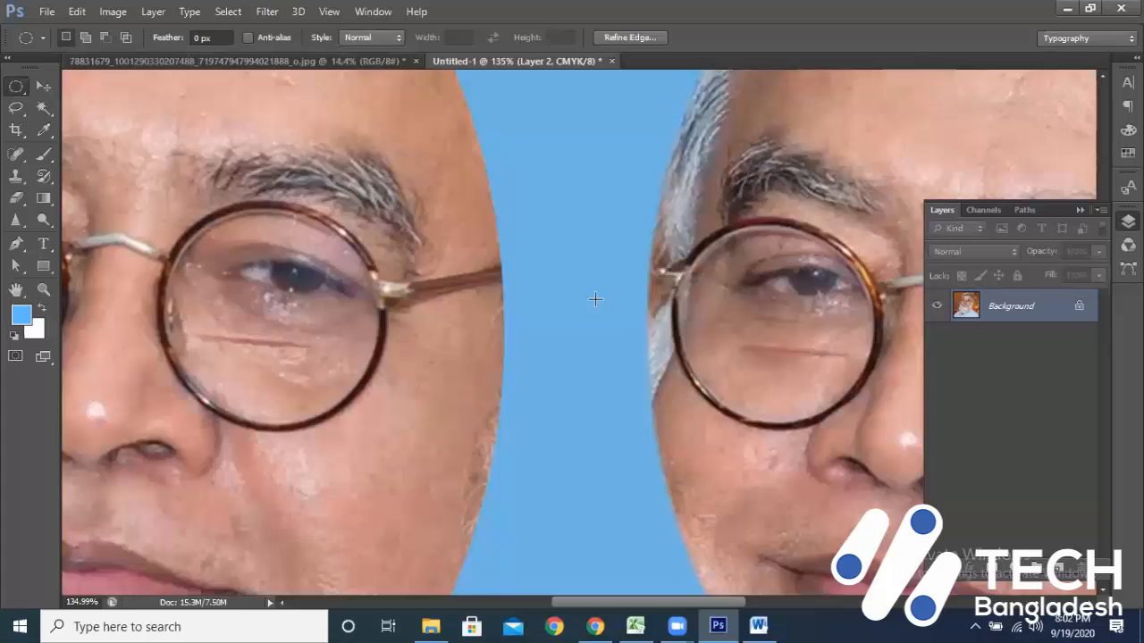
{"action": "key", "text": "ctrl+0"}
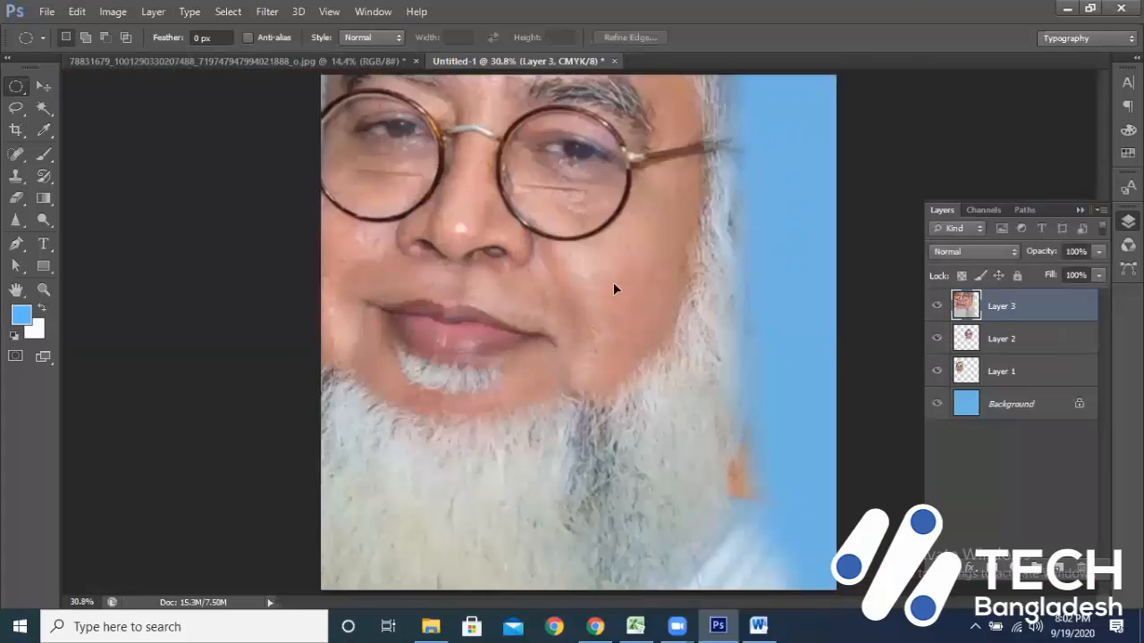
{"action": "key", "text": "ctrl+t"}
{"action": "key", "text": "ctrl+0"}
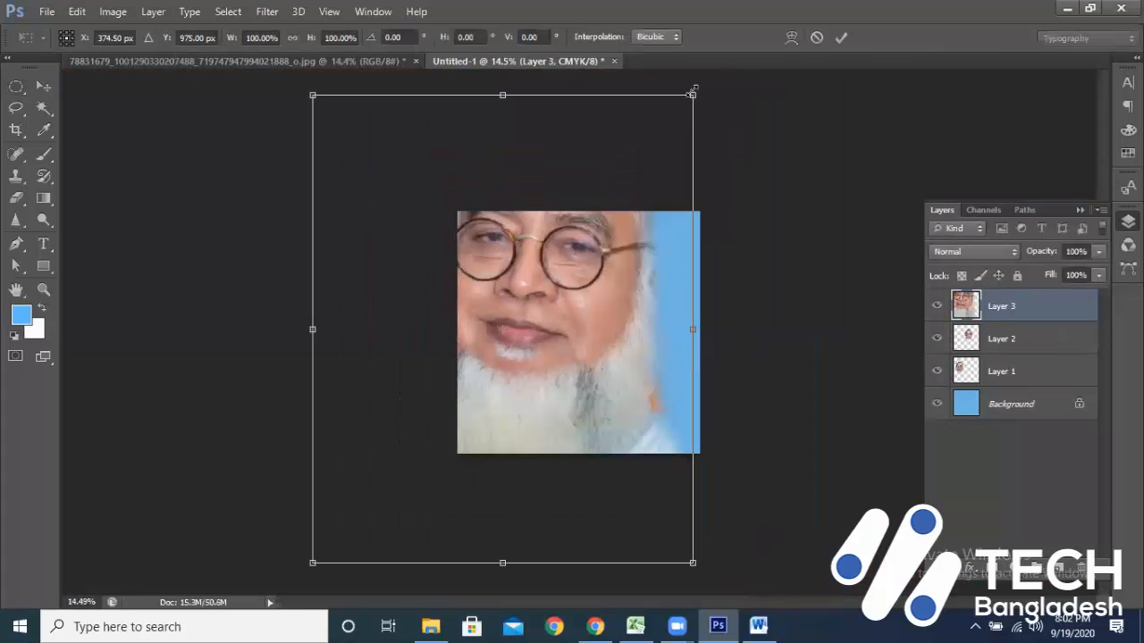
{"action": "left_click_drag", "start_coordinate": [692, 95], "coordinate": [572, 277]}
{"action": "left_click_drag", "start_coordinate": [518, 333], "coordinate": [617, 408]}
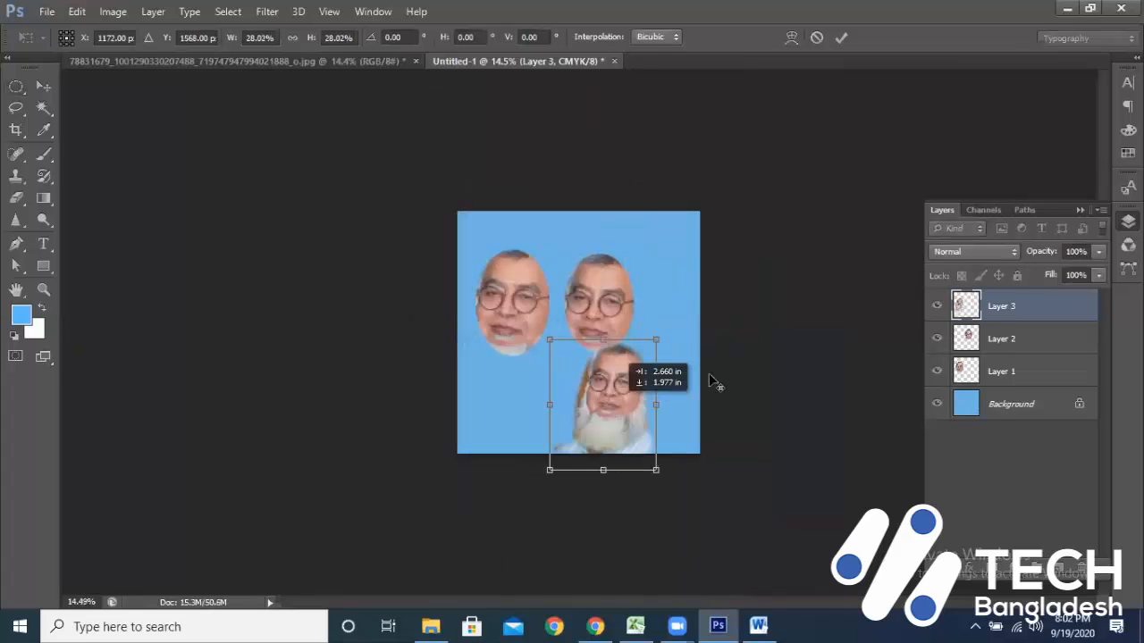
{"action": "scroll", "coordinate": [710, 373], "scroll_direction": "up", "scroll_amount": 8}
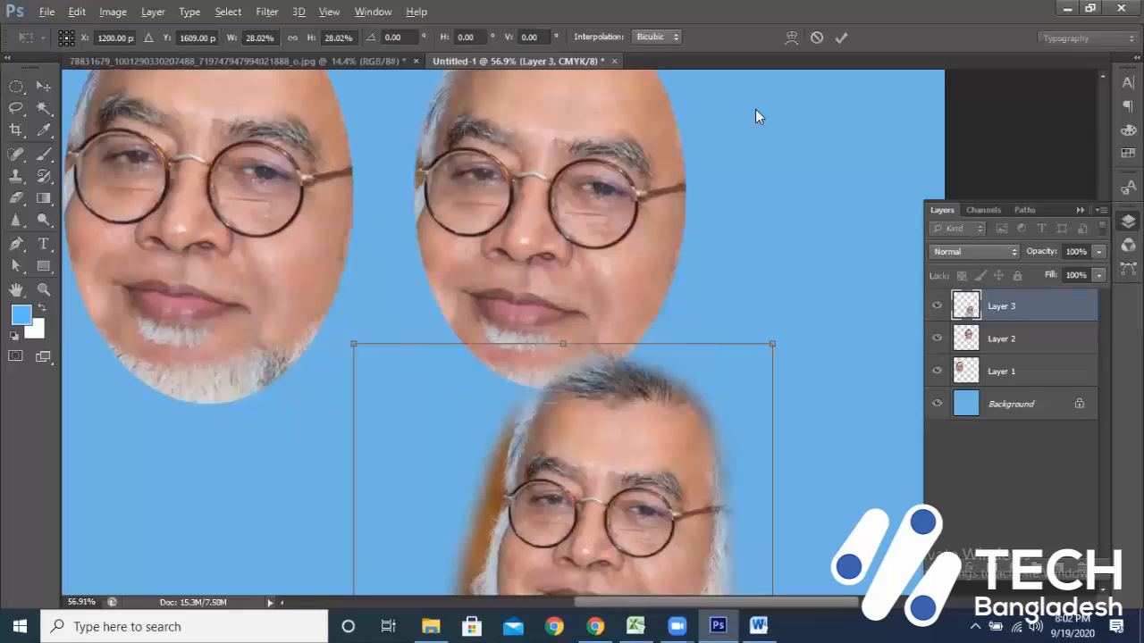
{"action": "left_click", "coordinate": [839, 38]}
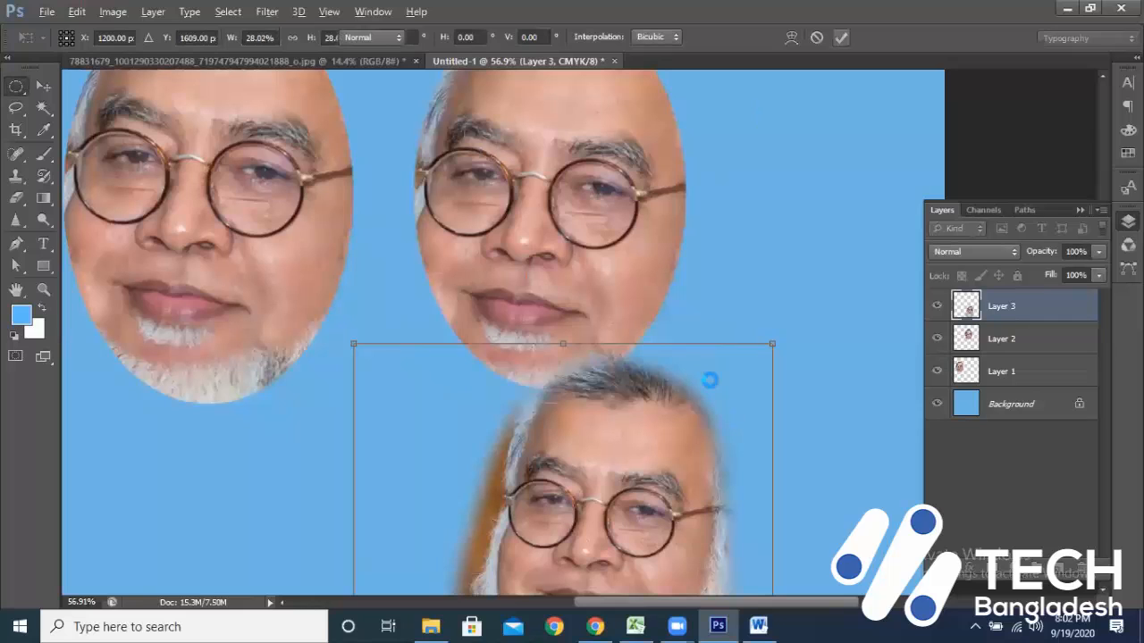
- Examine the new cutout's feathered hair edge up close and compare it with the oval face's edge above it
{"action": "scroll", "coordinate": [697, 395], "scroll_direction": "up", "scroll_amount": 2}
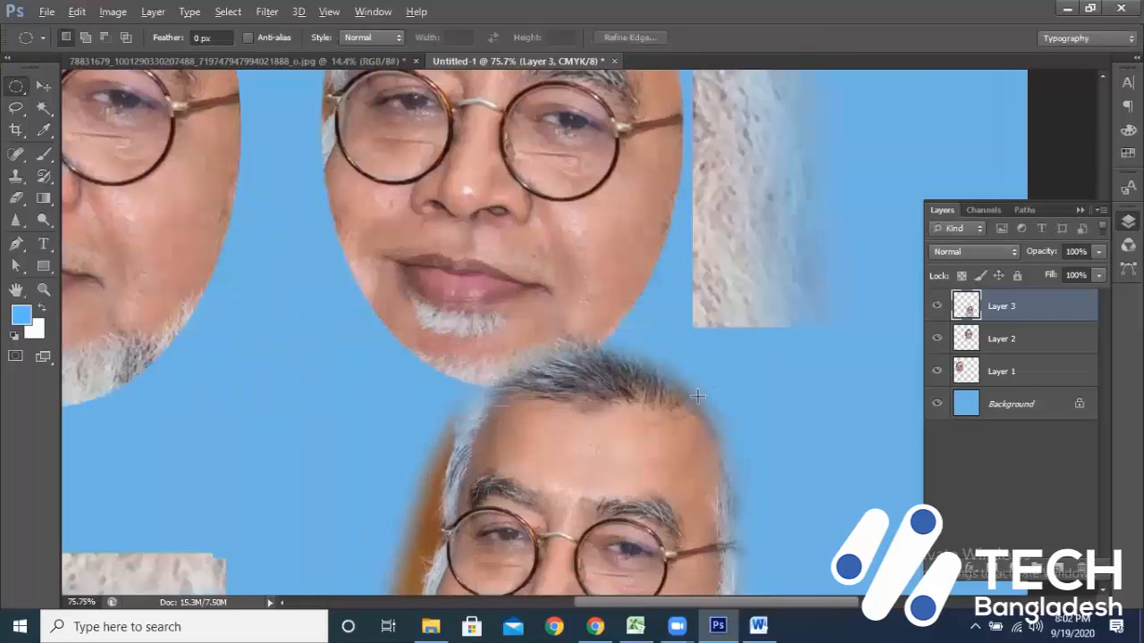
{"action": "scroll", "coordinate": [695, 392], "scroll_direction": "up", "scroll_amount": 3}
{"action": "scroll", "coordinate": [695, 391], "scroll_direction": "up", "scroll_amount": 3}
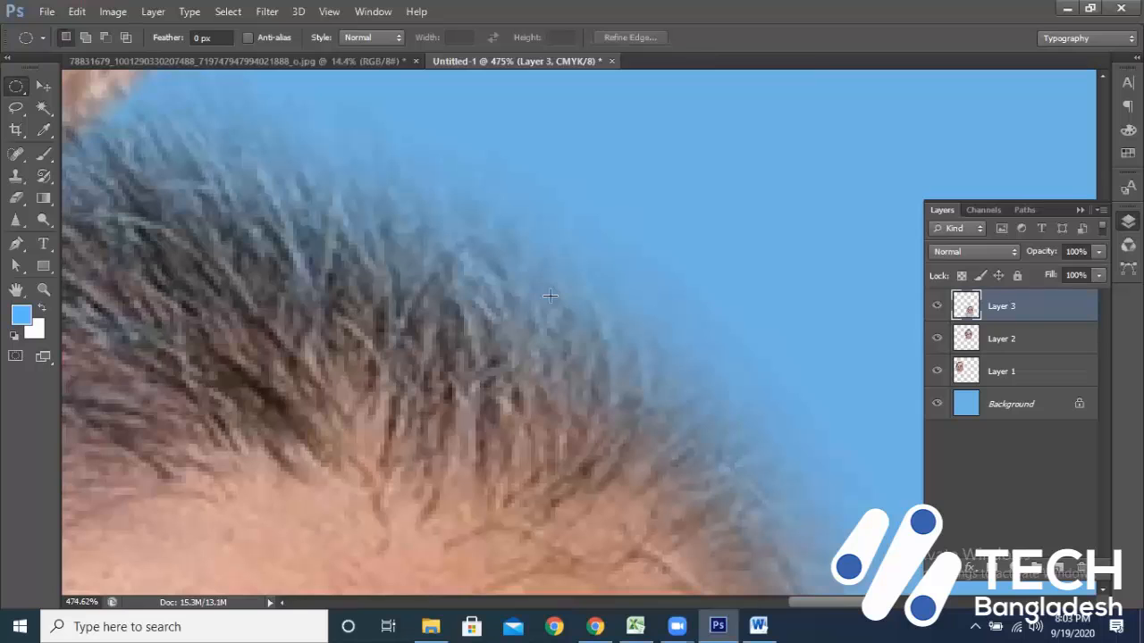
{"action": "scroll", "coordinate": [550, 296], "scroll_direction": "down", "scroll_amount": 3}
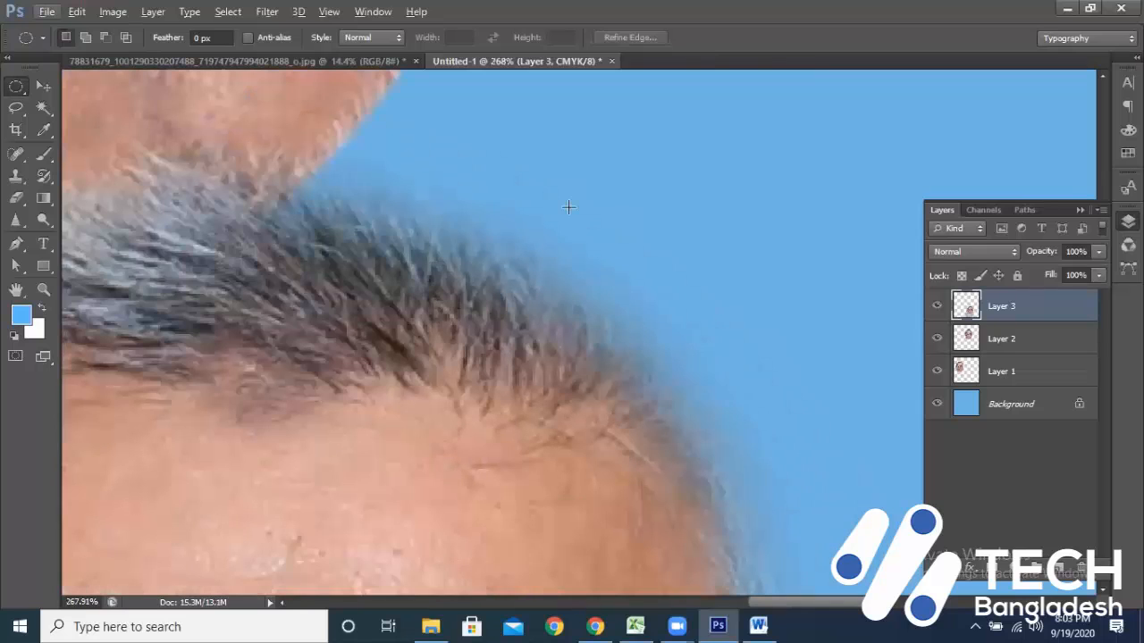
{"action": "scroll", "coordinate": [524, 212], "scroll_direction": "down", "scroll_amount": 1}
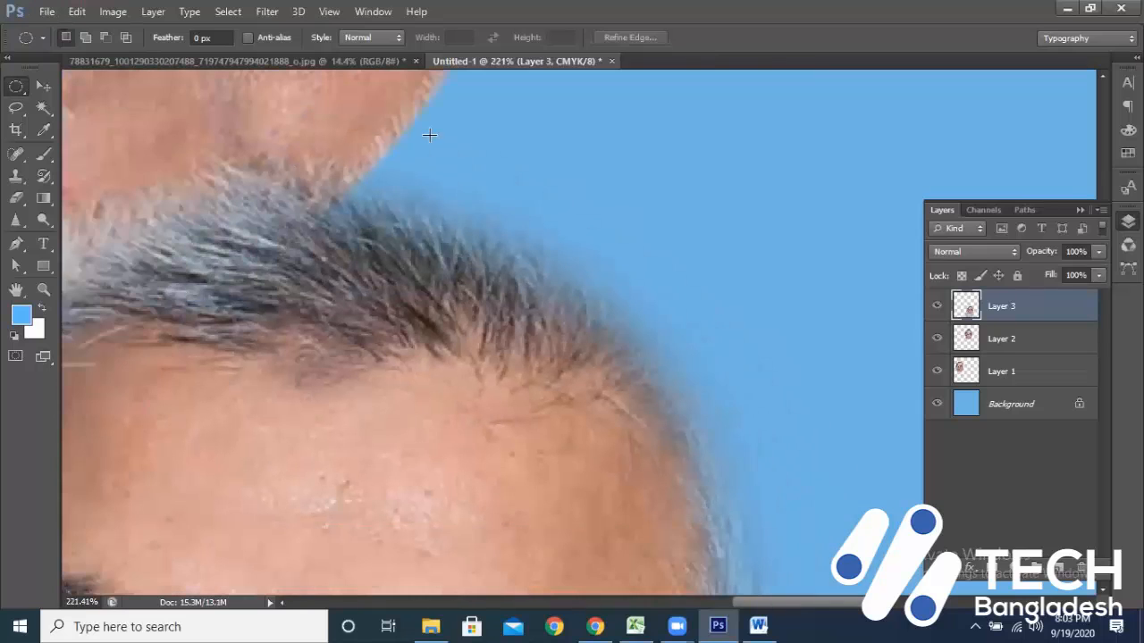
{"action": "scroll", "coordinate": [454, 118], "scroll_direction": "up", "scroll_amount": 2}
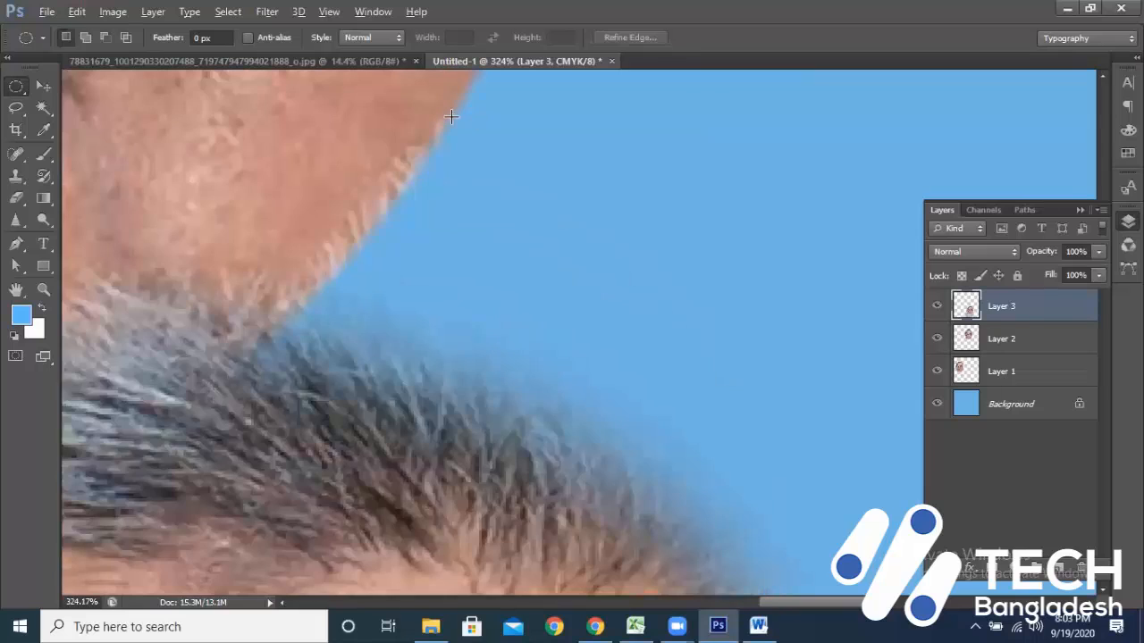
{"action": "scroll", "coordinate": [452, 116], "scroll_direction": "up", "scroll_amount": 5}
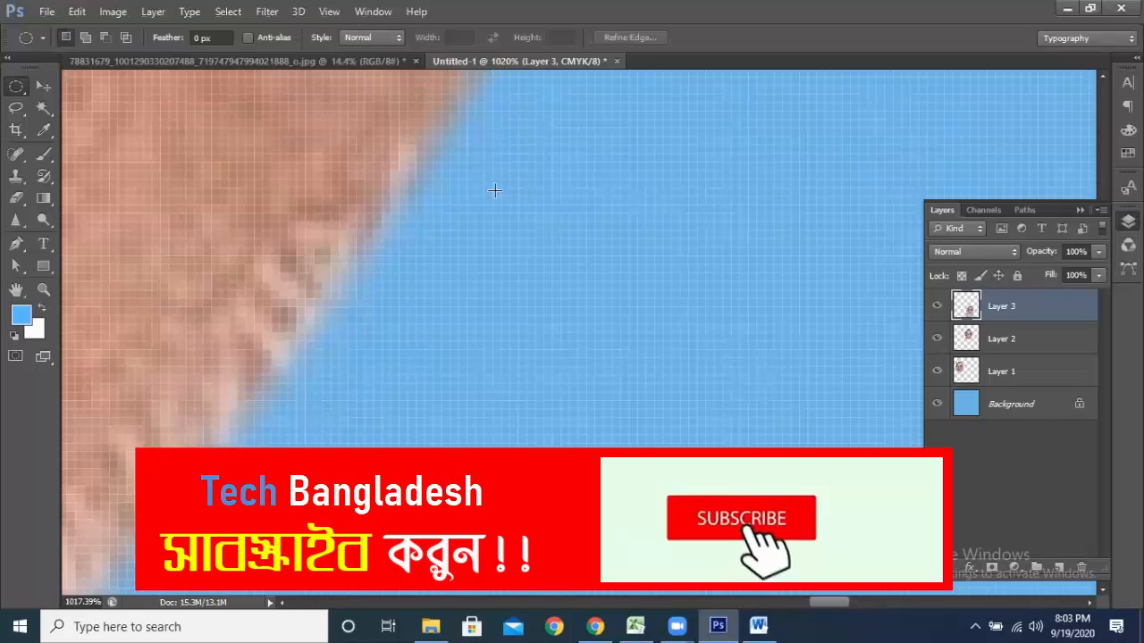
{"action": "scroll", "coordinate": [631, 261], "scroll_direction": "down", "scroll_amount": 4}
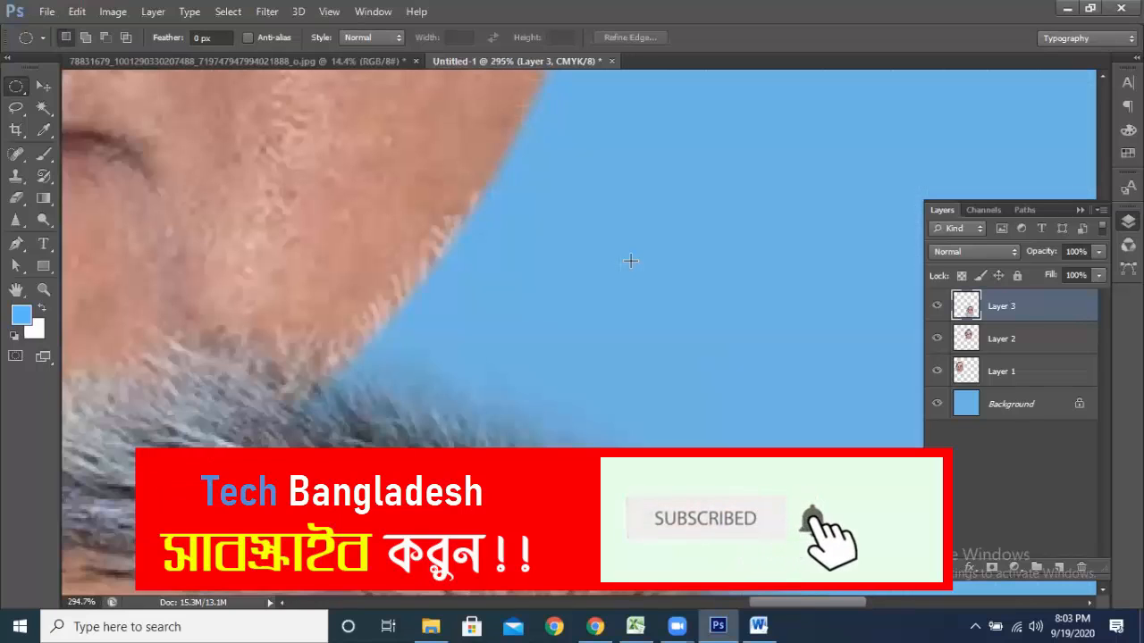